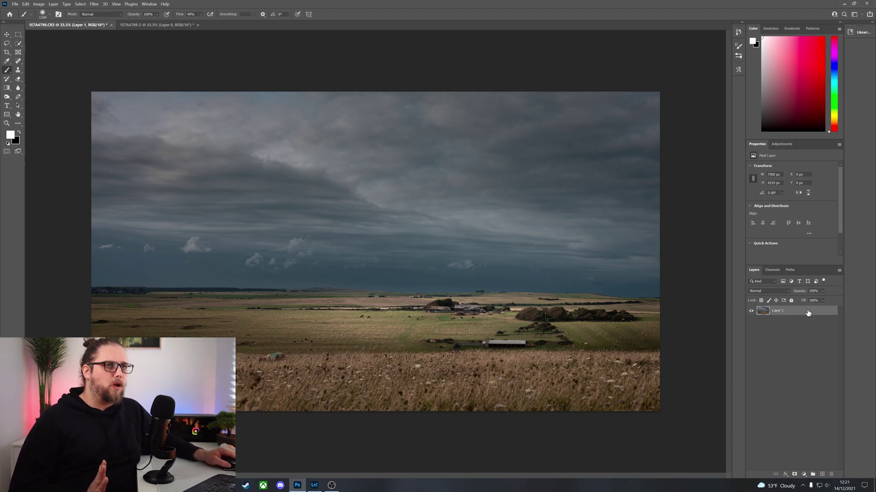
# - Replace the cloudy sky with the Milky Way sky via Sky Replacement, output to new layers
pyautogui.click(26, 4)
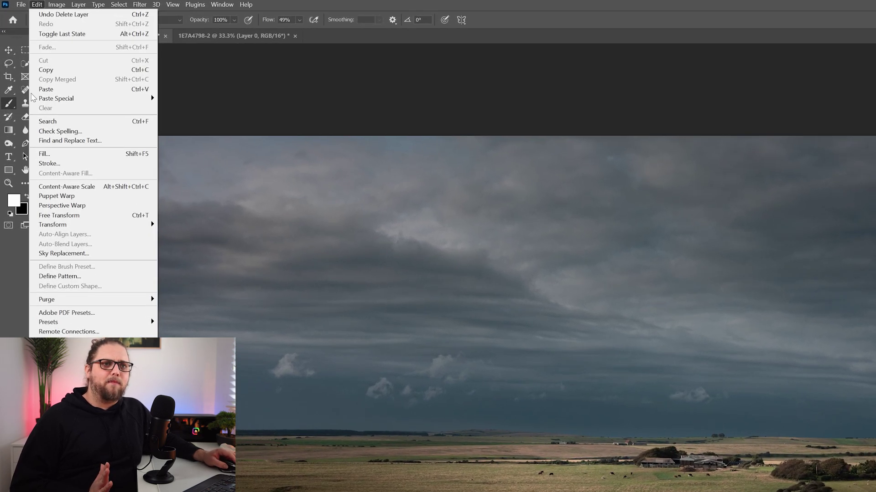
pyautogui.click(55, 254)
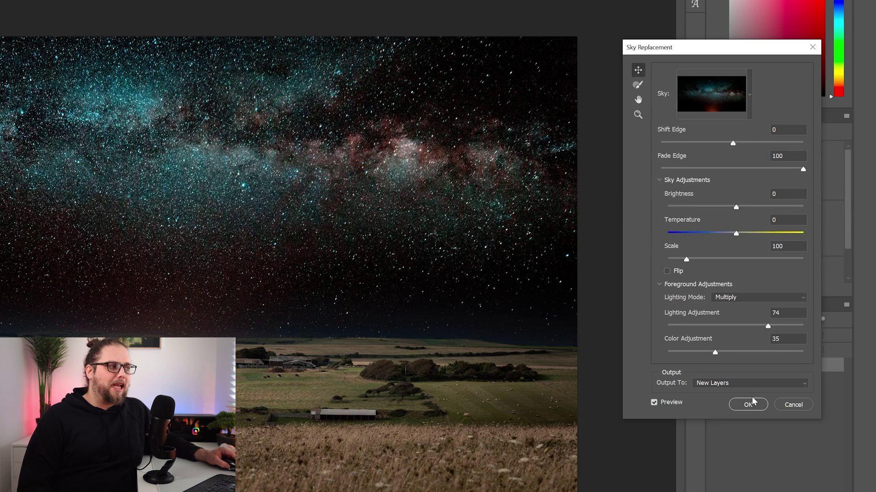
pyautogui.click(738, 407)
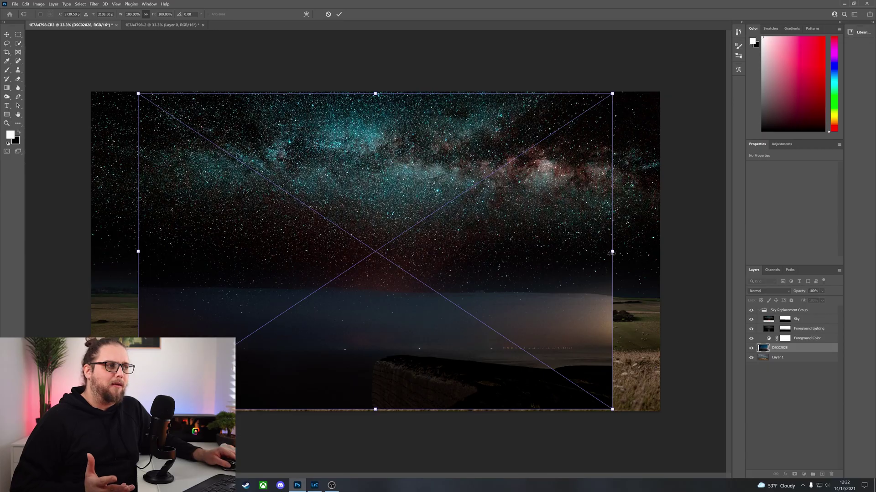
# - Free-transform the DSC02828 starry image wider on both sides and commit
pyautogui.moveTo(612, 253); pyautogui.dragTo(659, 256)
pyautogui.moveTo(137, 253); pyautogui.dragTo(91, 251)
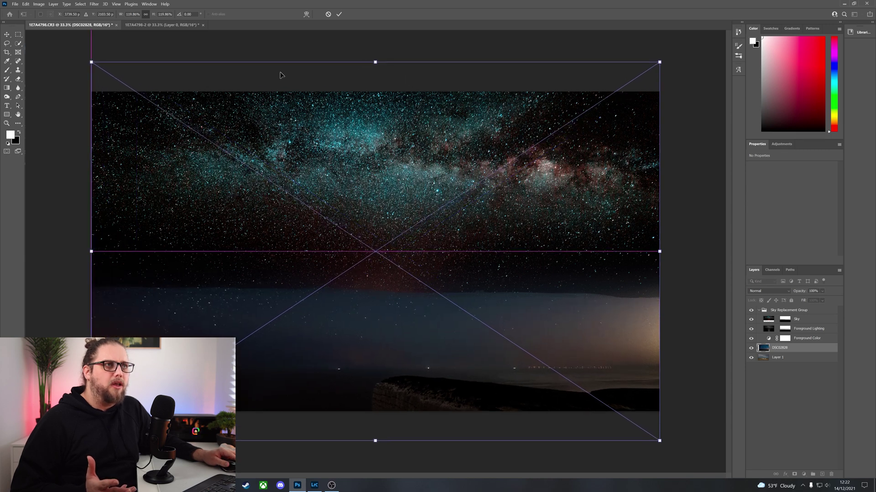
pyautogui.click(339, 15)
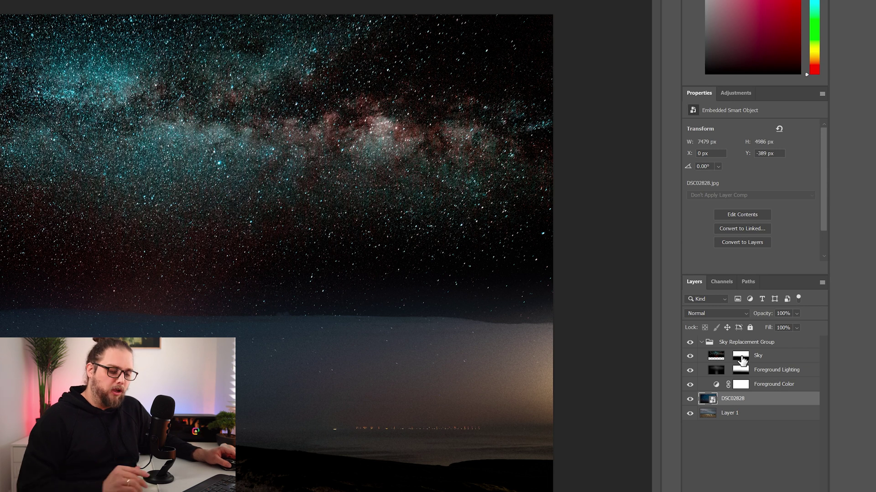
# - Copy the Sky mask onto DSC02828 and delete the Sky Replacement Group
pyautogui.click(740, 359)
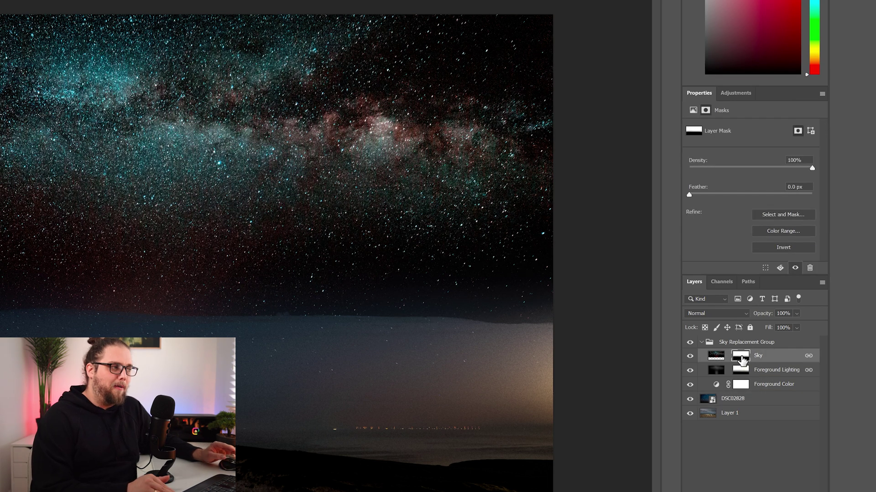
pyautogui.moveTo(742, 360); pyautogui.dragTo(756, 399)
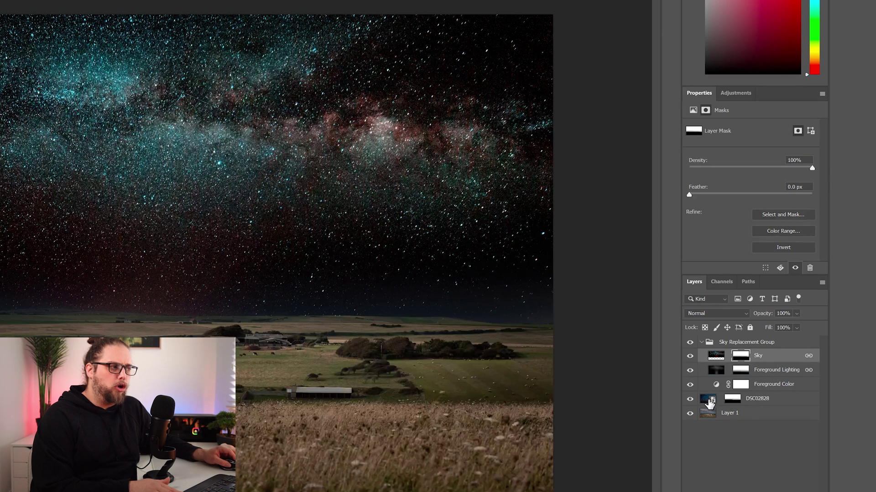
pyautogui.click(735, 343)
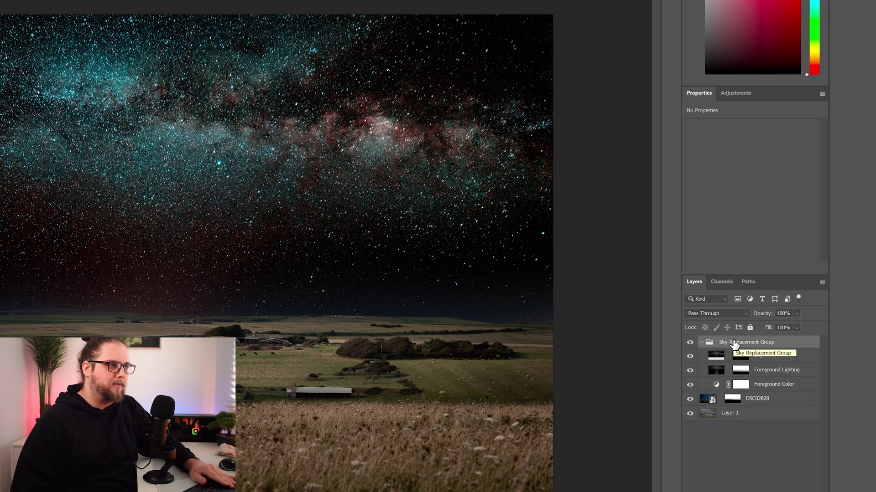
pyautogui.press('Delete')
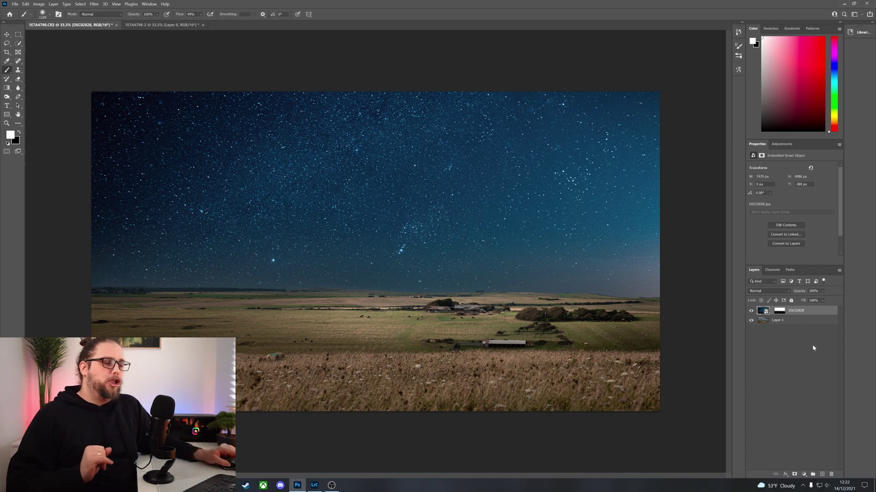
# - Add a Curves 1 layer below DSC02828 and pull its midpoint down to darken the farmland
pyautogui.click(806, 392)
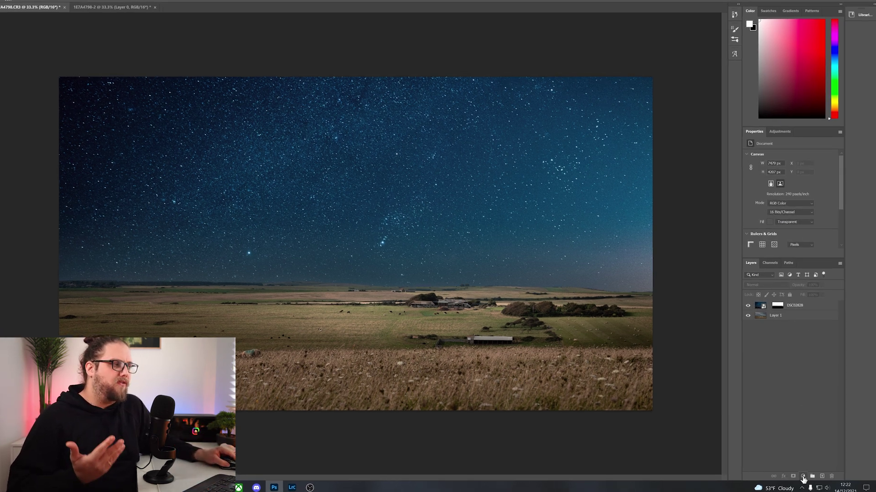
pyautogui.click(804, 474)
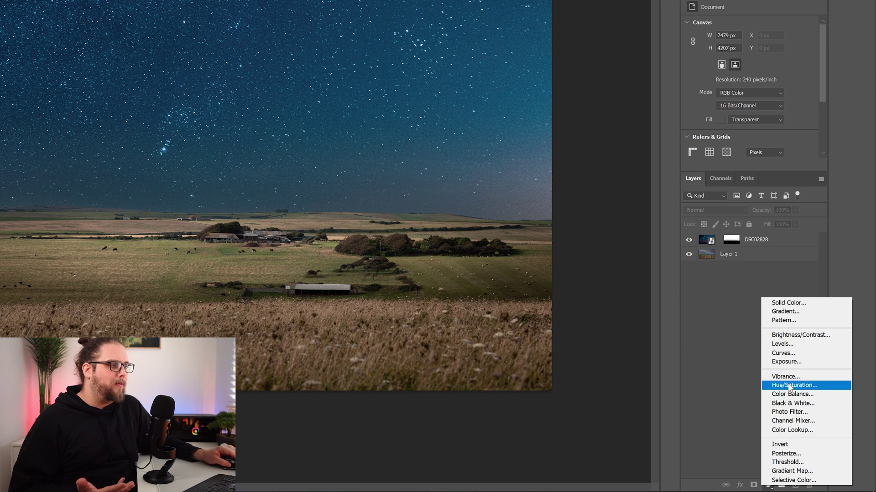
pyautogui.click(789, 354)
pyautogui.moveTo(777, 246); pyautogui.dragTo(771, 266)
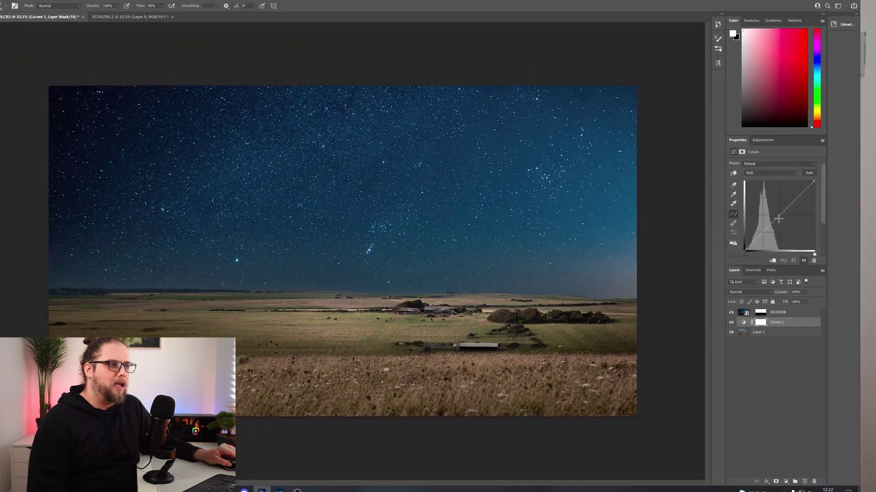
pyautogui.moveTo(762, 195); pyautogui.dragTo(802, 225)
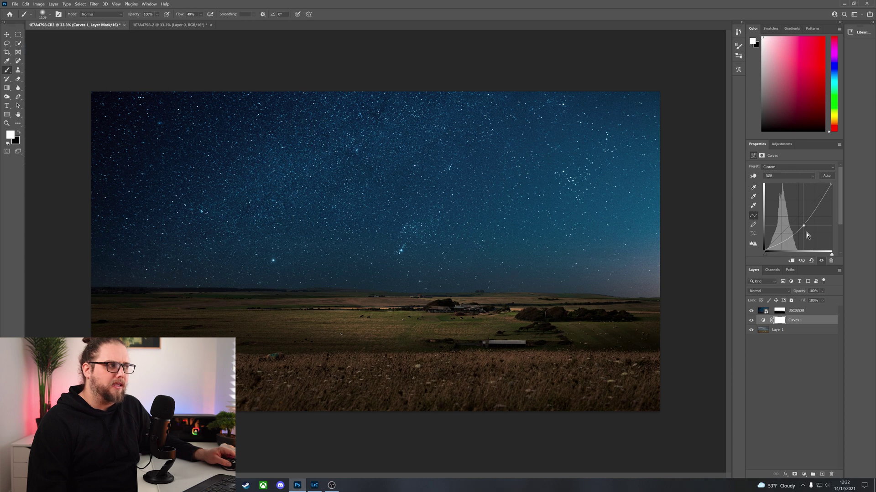
pyautogui.moveTo(802, 226); pyautogui.dragTo(801, 224)
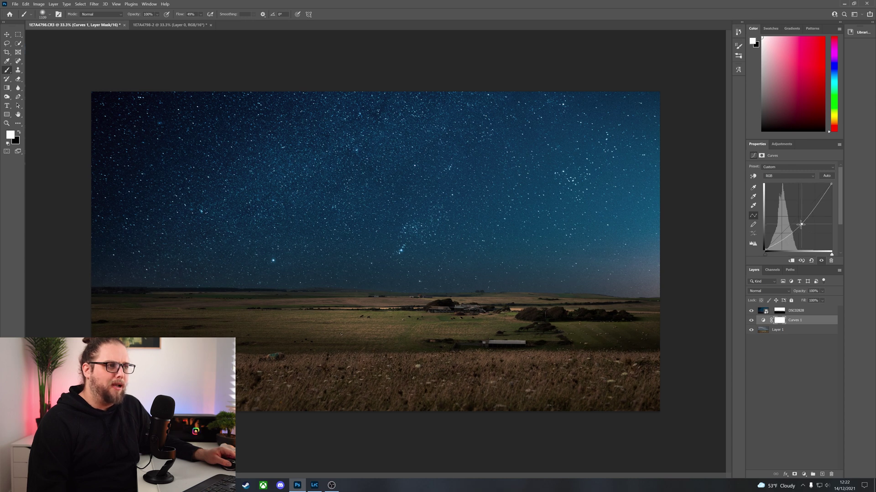
pyautogui.click(776, 379)
pyautogui.click(805, 476)
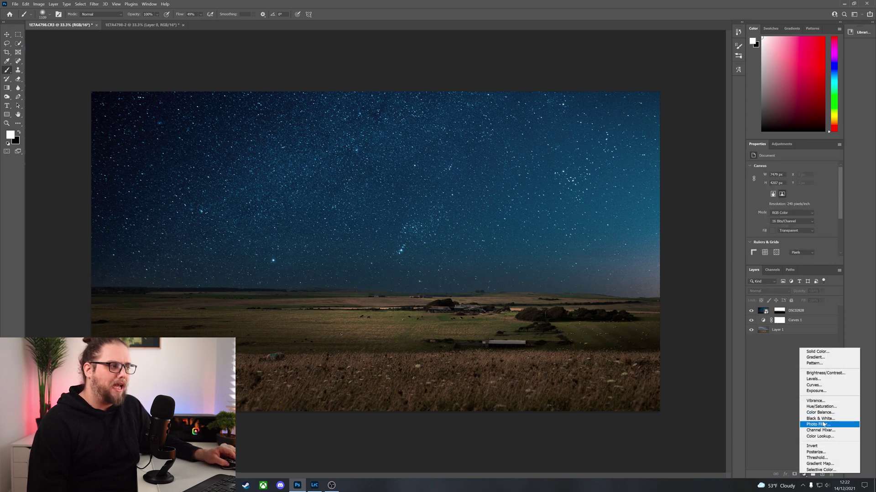
# - Add Hue/Saturation 1 below DSC02828 with Saturation -54 and Lightness -1
pyautogui.click(821, 407)
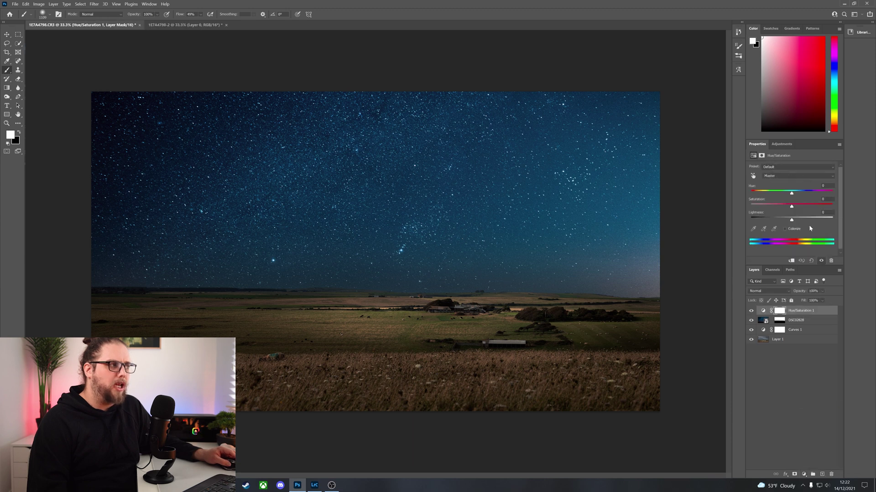
pyautogui.moveTo(795, 318); pyautogui.dragTo(798, 329)
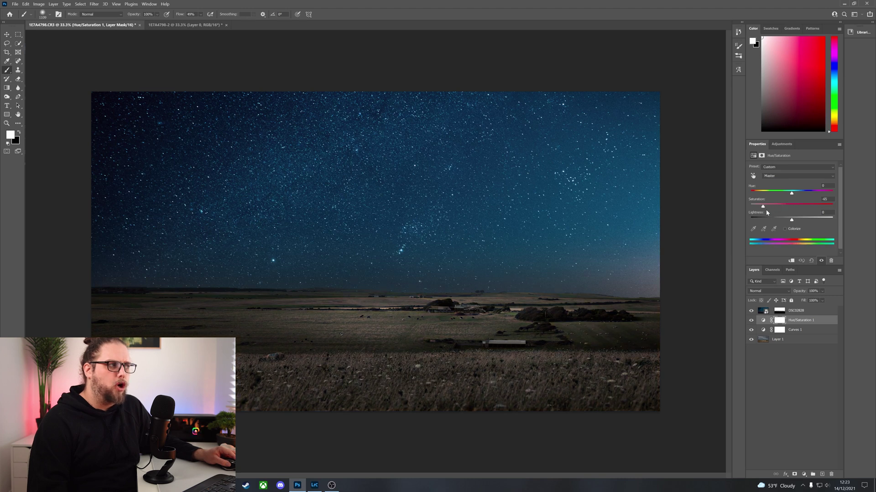
pyautogui.moveTo(769, 212); pyautogui.dragTo(790, 222)
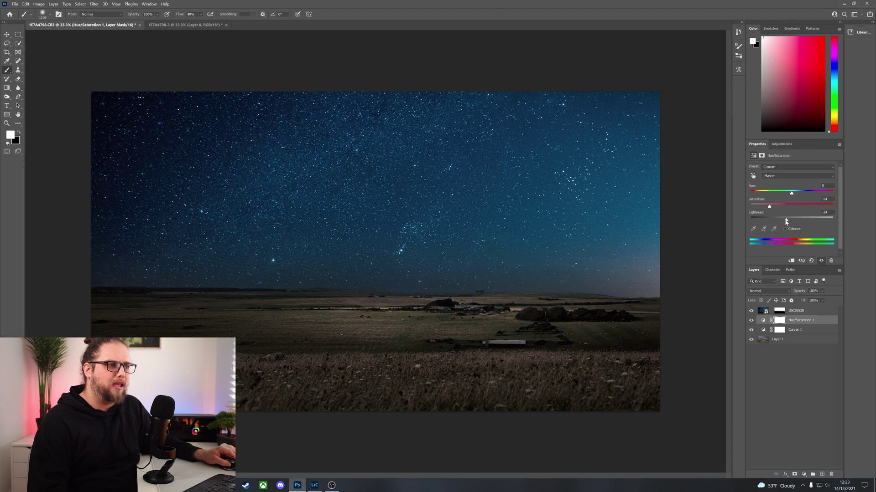
pyautogui.click(779, 414)
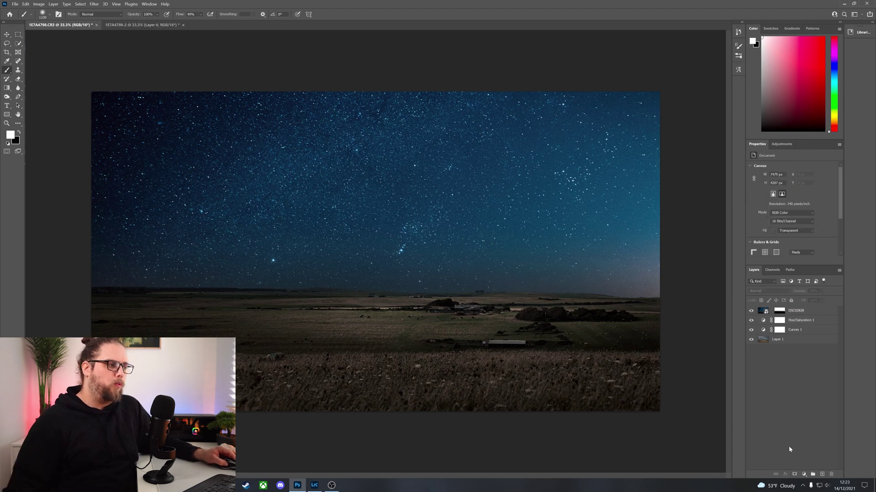
pyautogui.click(803, 476)
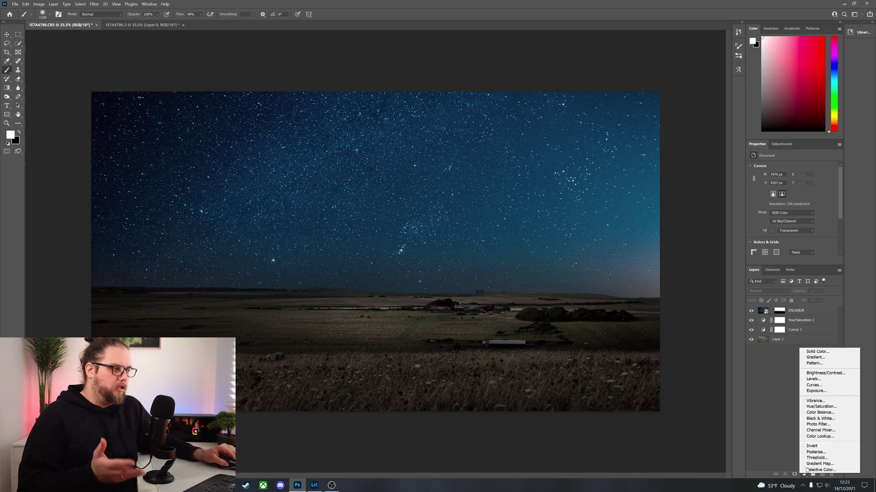
# - Add Curves 2 clipped to DSC02828 and bend its Blue channel to tint the sky teal
pyautogui.click(811, 386)
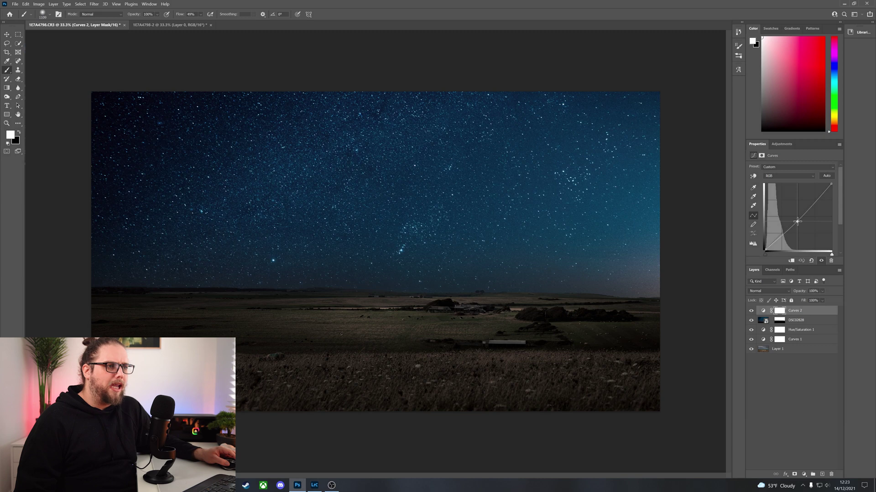
pyautogui.keyDown('alt'); pyautogui.click(803, 315); pyautogui.keyUp('alt')
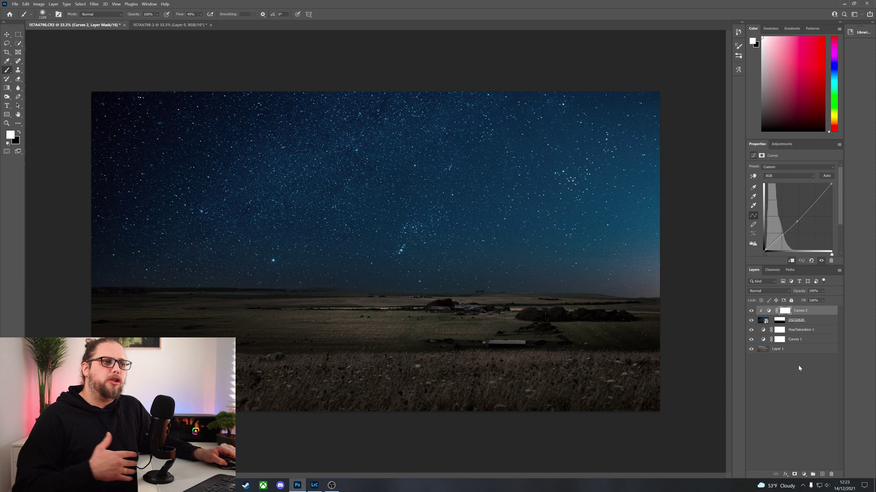
pyautogui.click(794, 176)
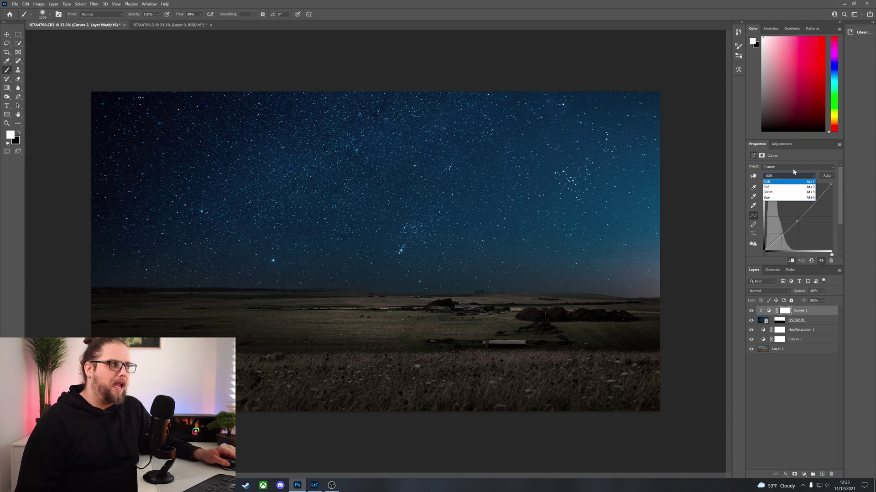
pyautogui.hotkey('alt', '5')
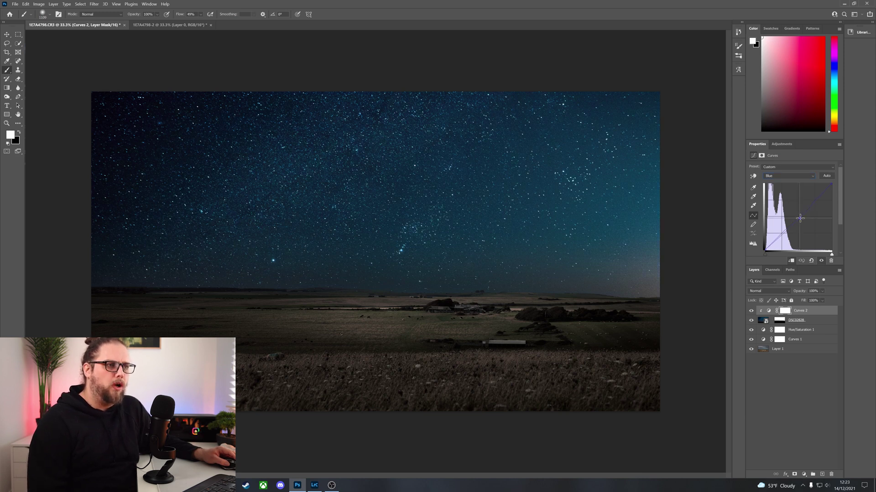
pyautogui.click(791, 177)
pyautogui.click(794, 200)
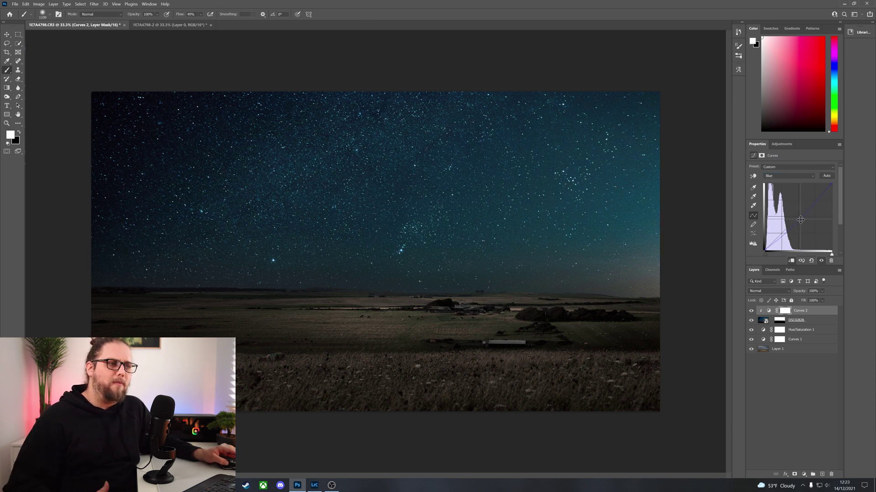
pyautogui.click(753, 310)
pyautogui.click(753, 311)
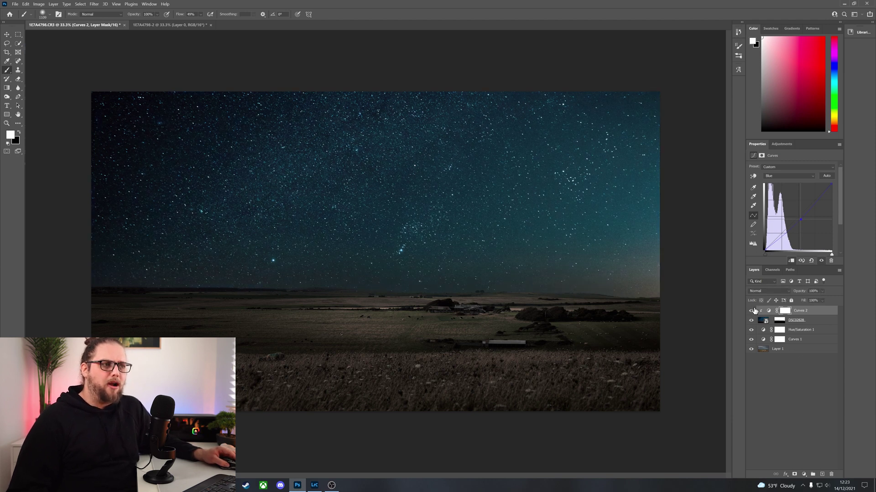
pyautogui.click(774, 389)
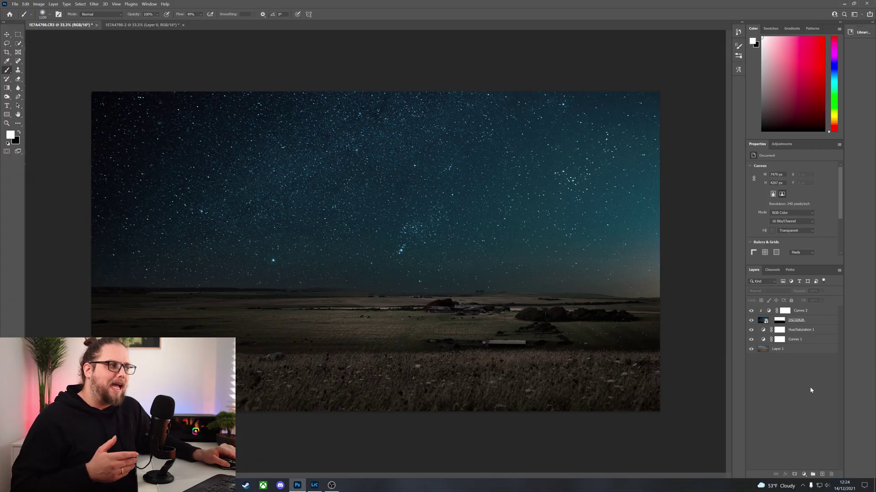
# - Adjust the Curves 1 Red and Green channel curves to tint the foreground
pyautogui.click(809, 342)
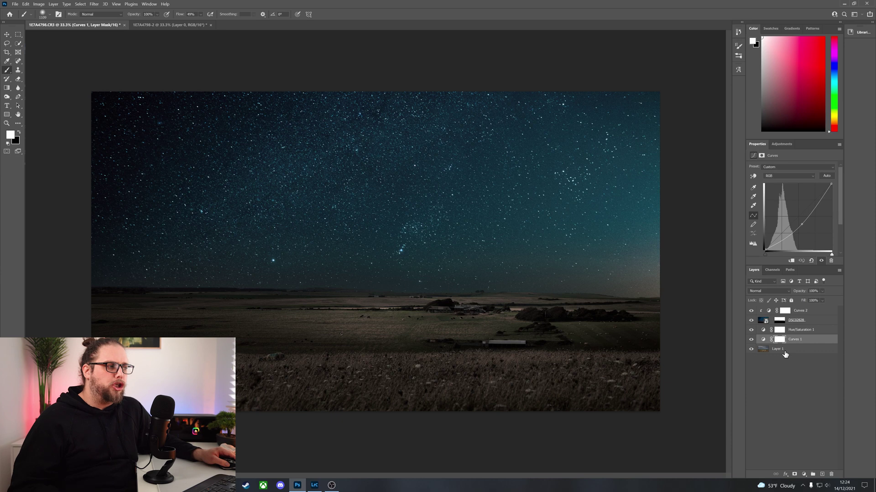
pyautogui.click(780, 177)
pyautogui.click(782, 184)
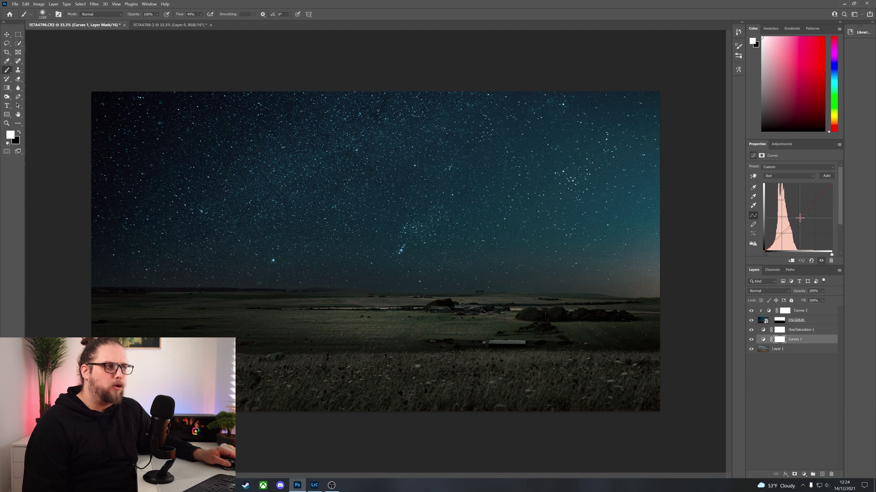
pyautogui.click(794, 176)
pyautogui.click(795, 191)
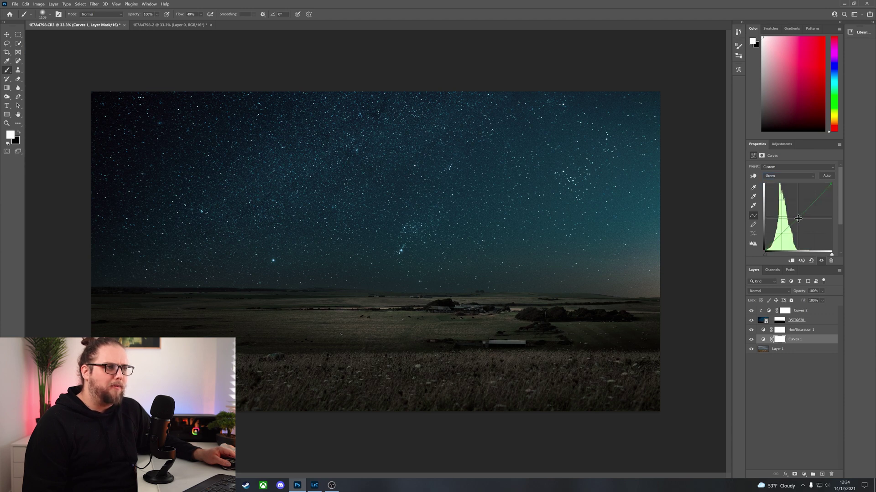
# - Toggle Curves 1 and Hue/Saturation 1 off and on to compare the foreground
pyautogui.click(752, 340)
pyautogui.click(751, 340)
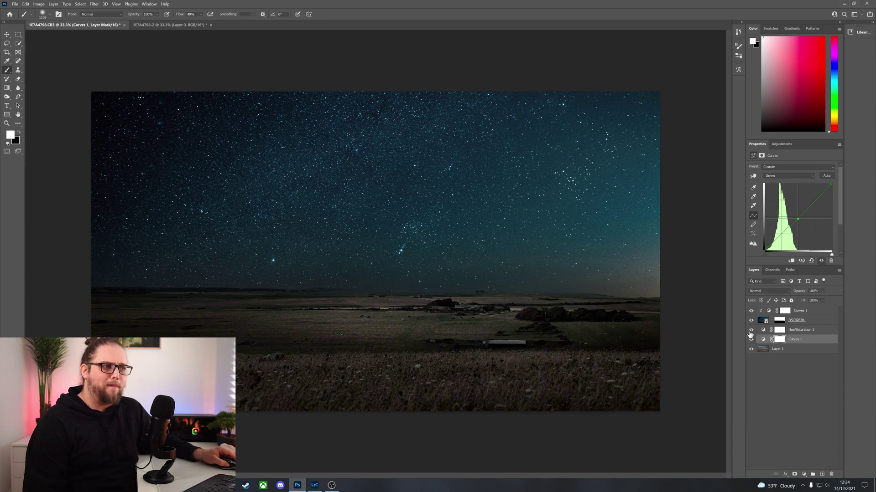
pyautogui.click(750, 332)
pyautogui.click(750, 332)
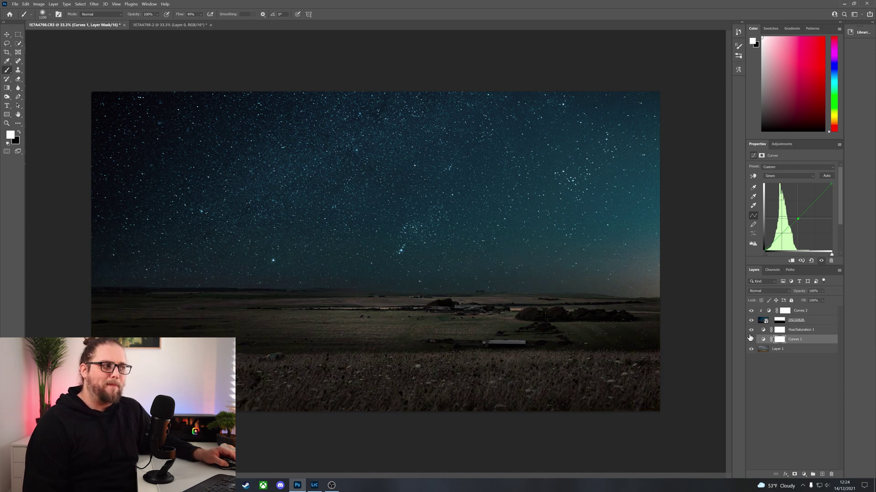
pyautogui.click(767, 419)
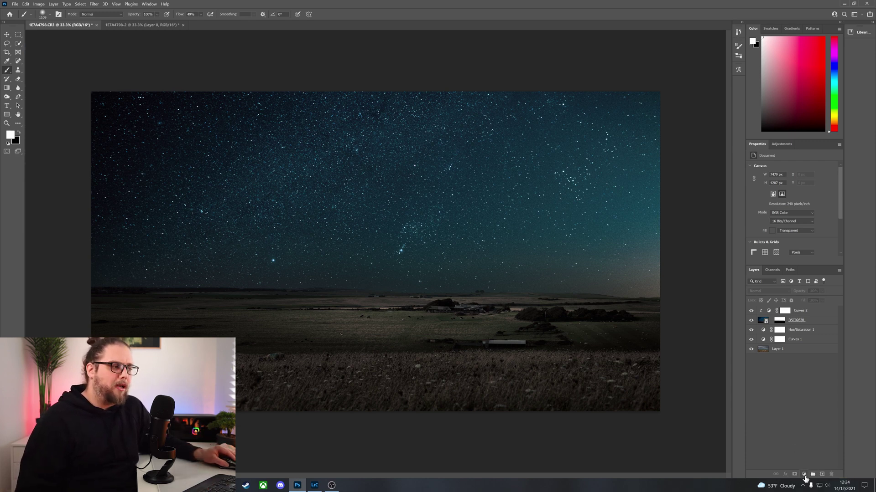
# - Add a Color Lookup 1 layer using DropBlues.3DL at 50% opacity to cool the scene
pyautogui.click(804, 474)
pyautogui.click(823, 439)
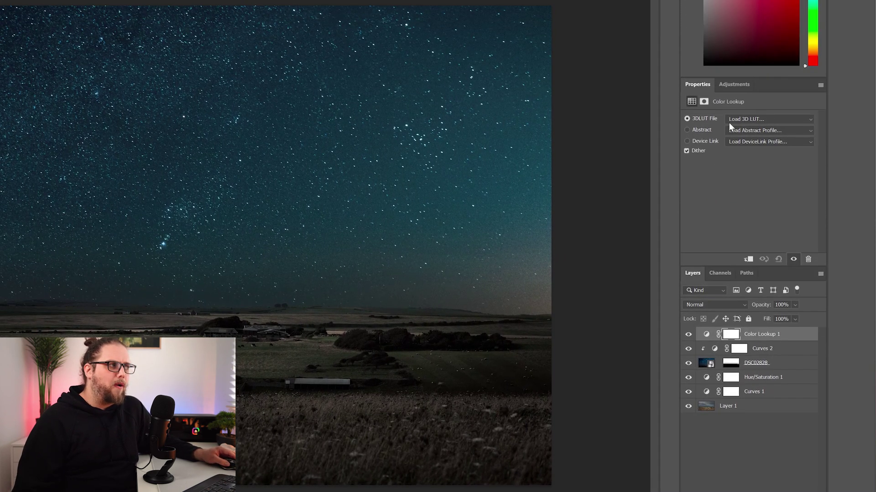
pyautogui.click(749, 118)
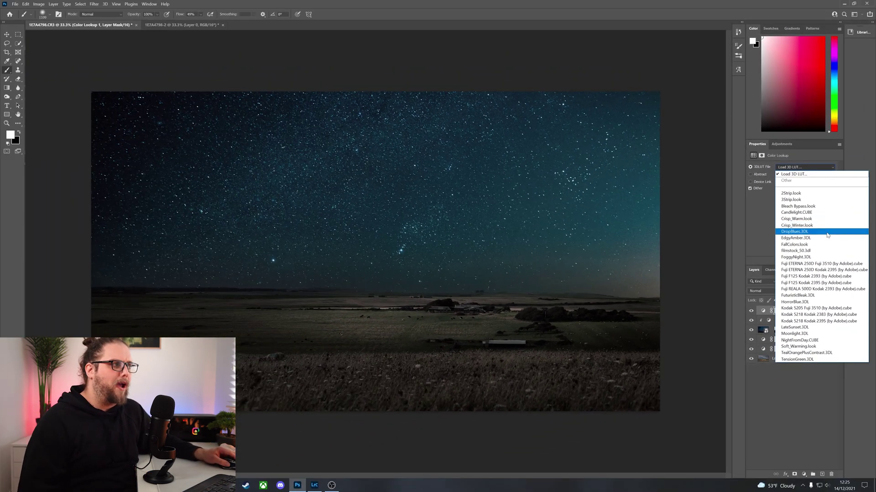
pyautogui.click(803, 228)
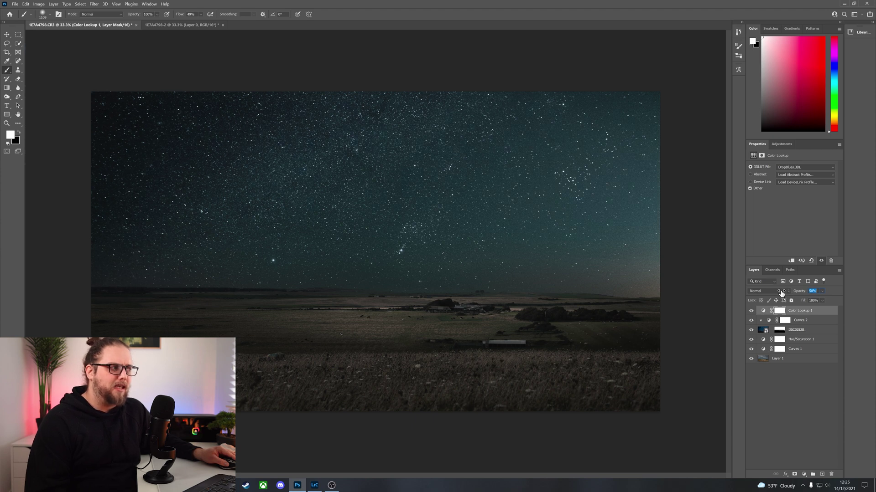
pyautogui.click(751, 311)
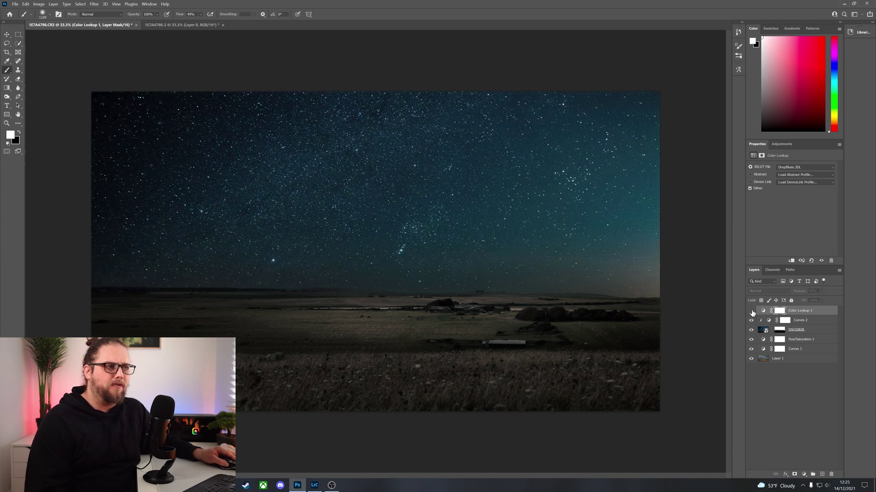
pyautogui.click(751, 311)
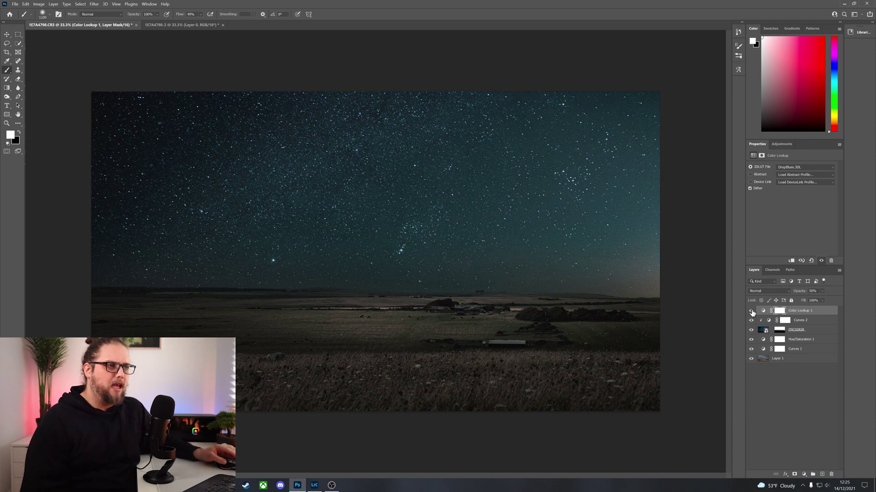
pyautogui.click(794, 407)
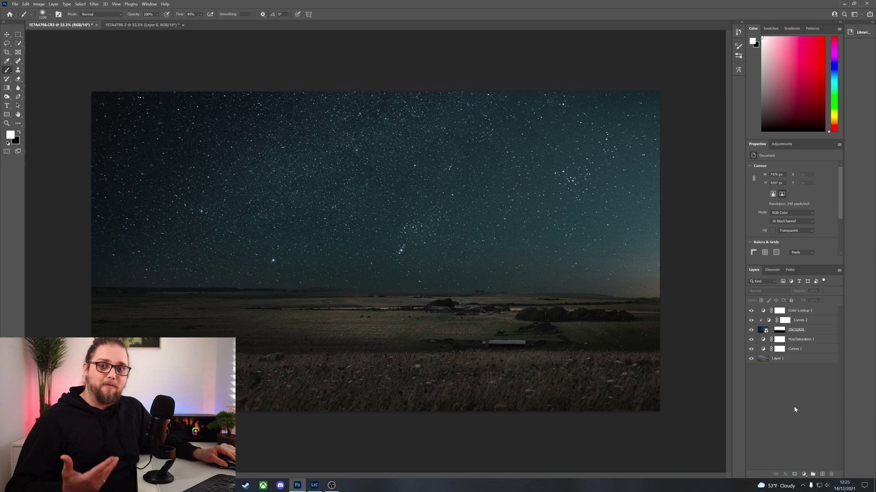
# - Add Color Lookup 2 with the NightFromDay.CUBE look, opacity lowered to 25%
pyautogui.click(803, 474)
pyautogui.click(819, 437)
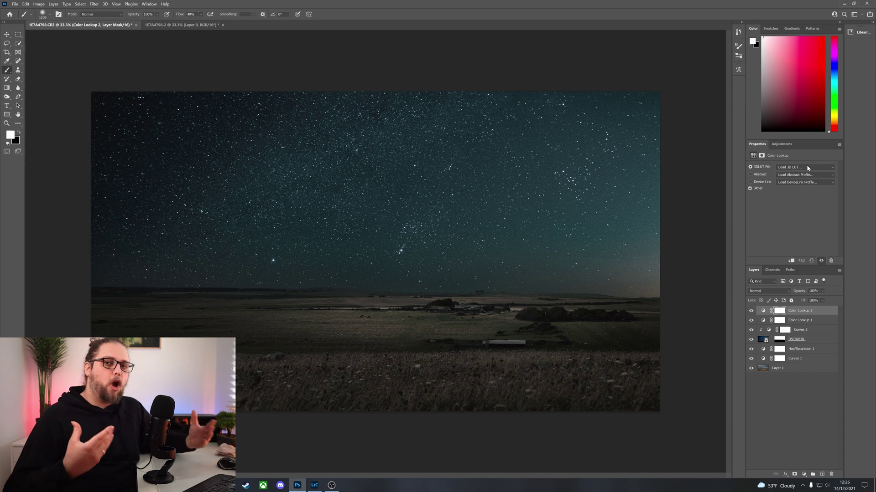
pyautogui.click(807, 166)
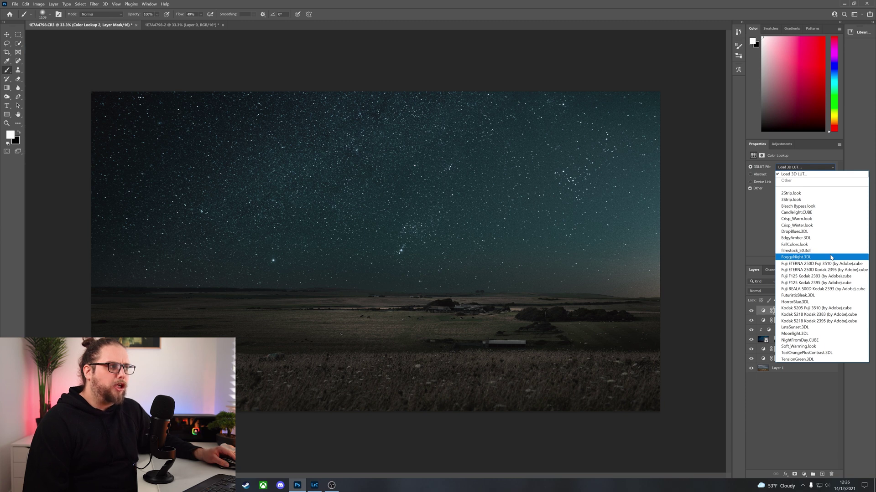
pyautogui.click(801, 341)
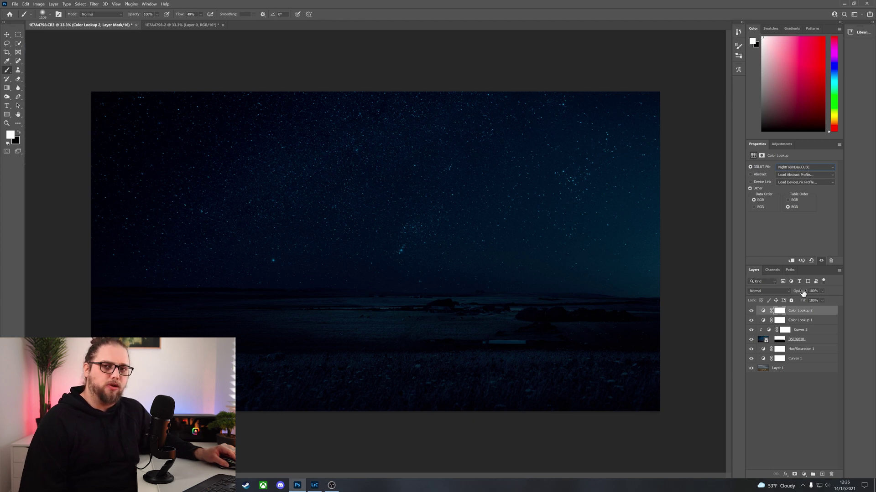
pyautogui.moveTo(792, 293); pyautogui.dragTo(785, 294)
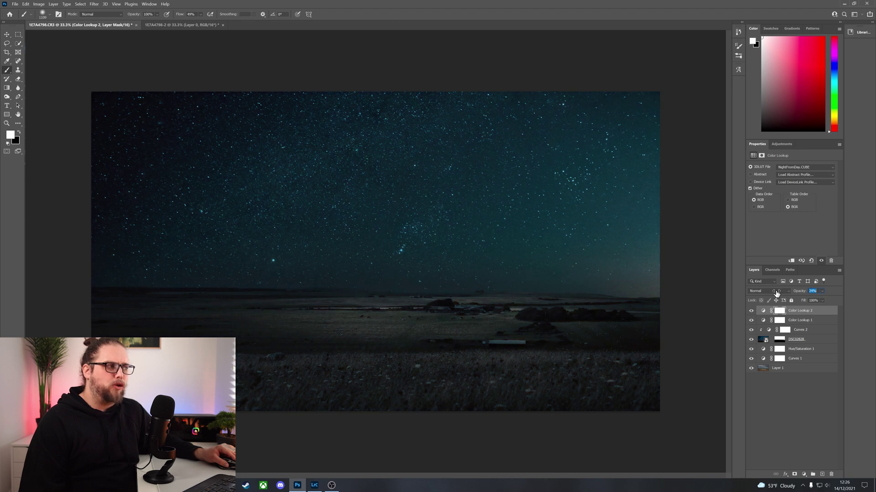
pyautogui.click(752, 310)
pyautogui.click(752, 310)
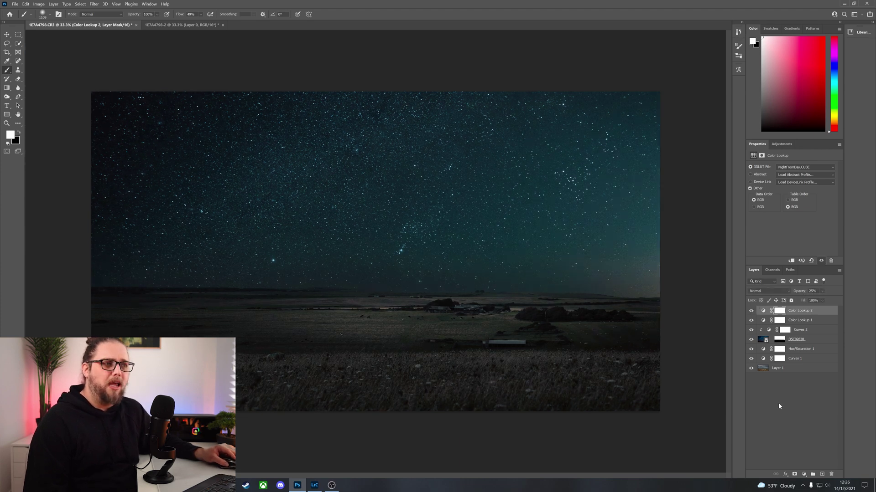
pyautogui.click(772, 416)
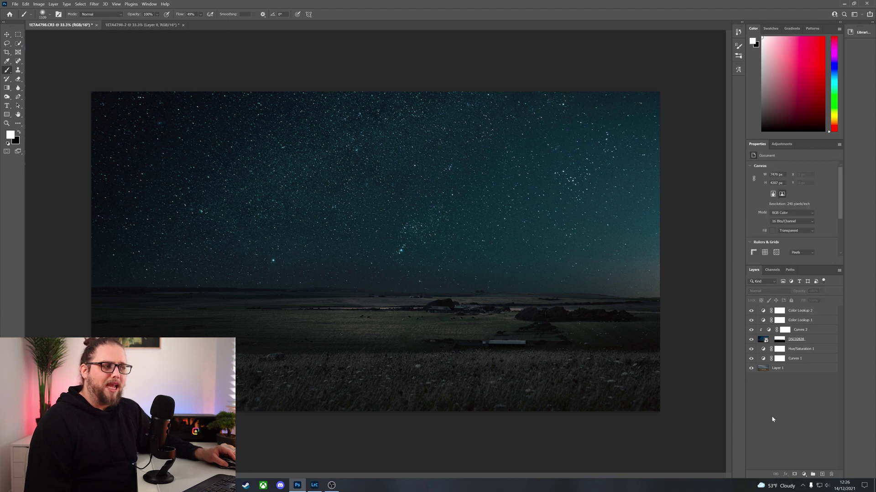
# - Add Curves 3 and Curves 4, raising Curves 4's black point to darken, then select its mask
pyautogui.click(804, 476)
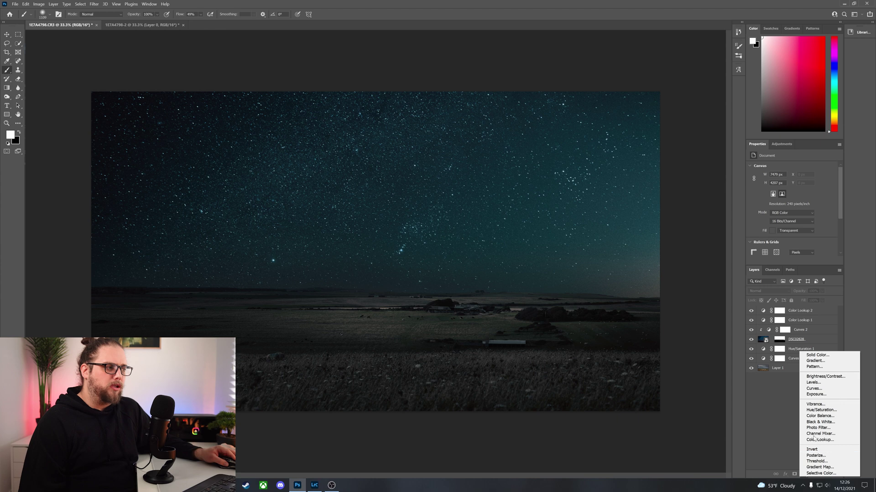
pyautogui.click(814, 388)
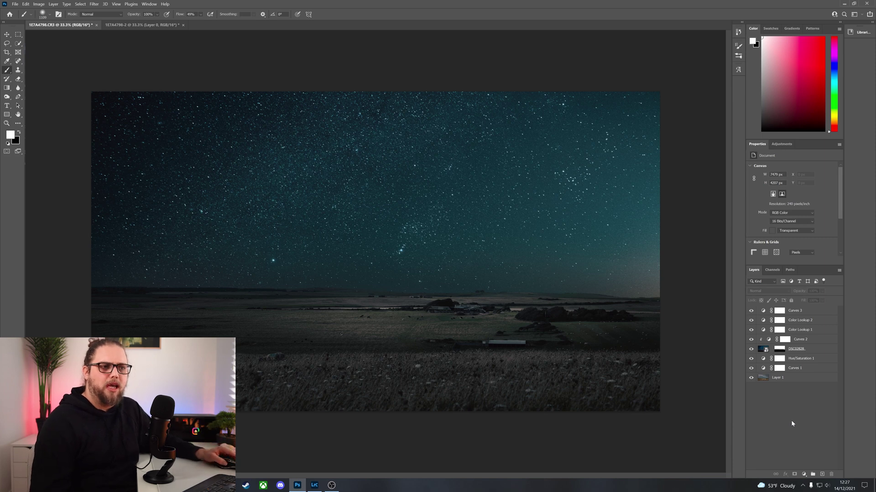
pyautogui.click(805, 475)
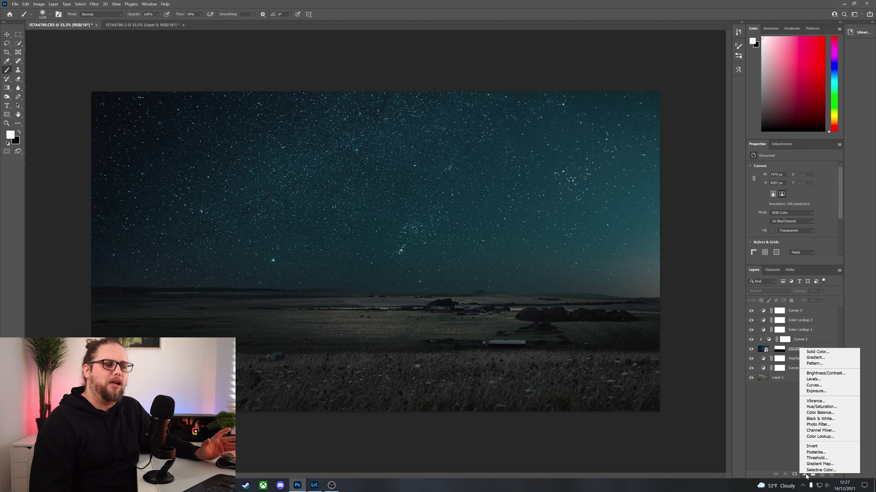
pyautogui.click(810, 386)
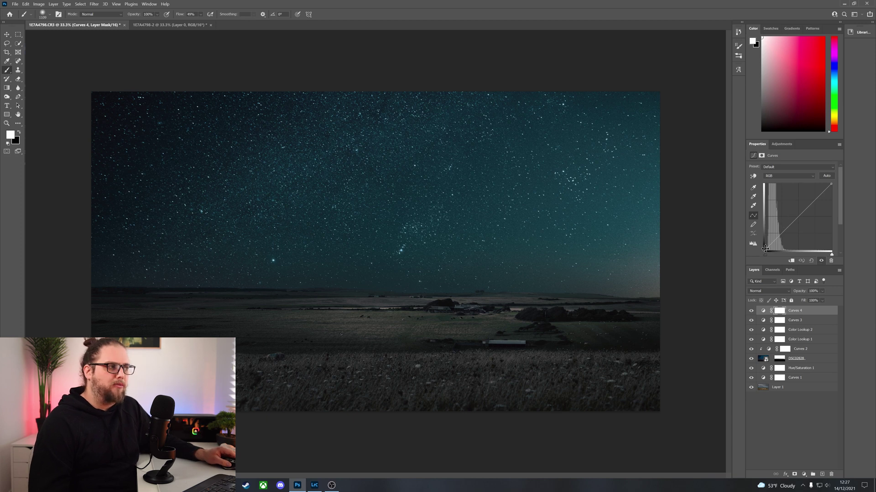
pyautogui.moveTo(767, 249); pyautogui.dragTo(770, 249)
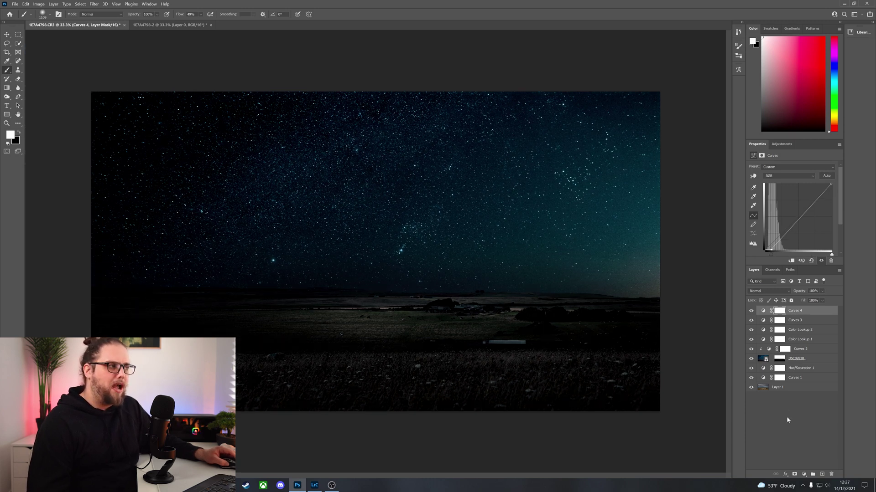
pyautogui.click(781, 311)
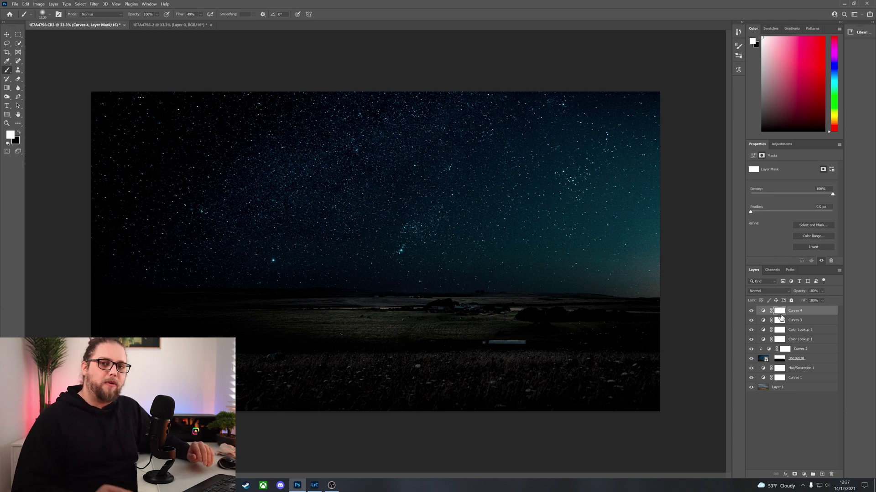
# - Invert the Curves 4 mask and brush white over the foreground field and horizon
pyautogui.hotkey('ctrl', 'i')
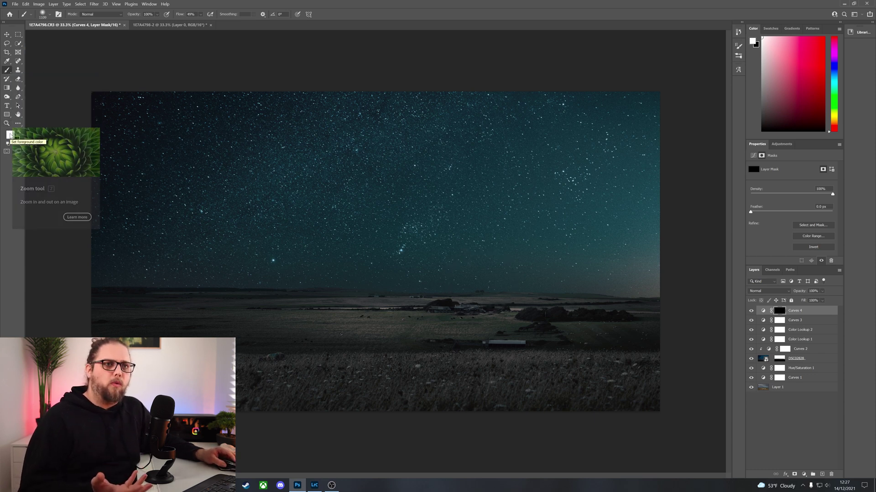
pyautogui.keyDown('alt'); pyautogui.rightClick(304, 332); pyautogui.keyUp('alt')
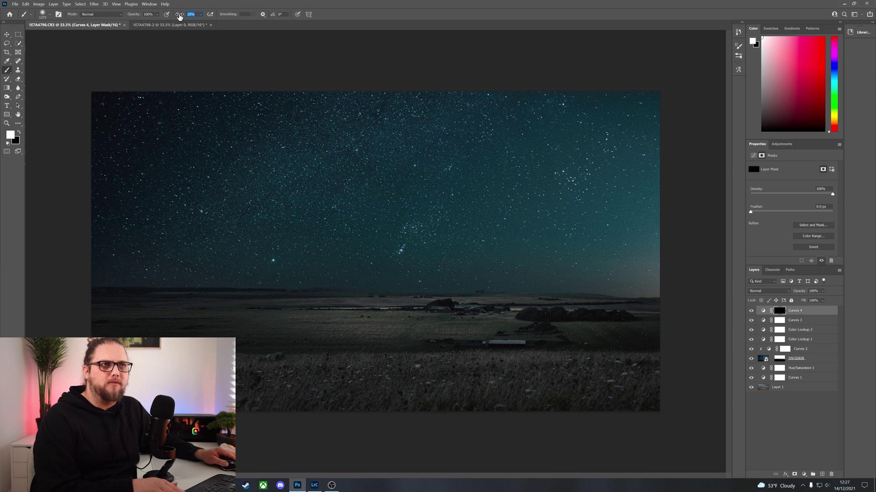
pyautogui.moveTo(180, 334)
pyautogui.mouseDown()
pyautogui.moveTo(139, 338)
pyautogui.moveTo(161, 346)
pyautogui.moveTo(80, 344)
pyautogui.moveTo(232, 341)
pyautogui.moveTo(145, 378)
pyautogui.moveTo(166, 393)
pyautogui.moveTo(348, 404)
pyautogui.moveTo(320, 377)
pyautogui.moveTo(203, 344)
pyautogui.moveTo(434, 349)
pyautogui.moveTo(430, 359)
pyautogui.moveTo(379, 340)
pyautogui.moveTo(211, 344)
pyautogui.moveTo(250, 371)
pyautogui.moveTo(231, 334)
pyautogui.moveTo(168, 302)
pyautogui.moveTo(170, 323)
pyautogui.mouseUp()
pyautogui.keyDown('alt'); pyautogui.rightClick(170, 324); pyautogui.keyUp('alt')
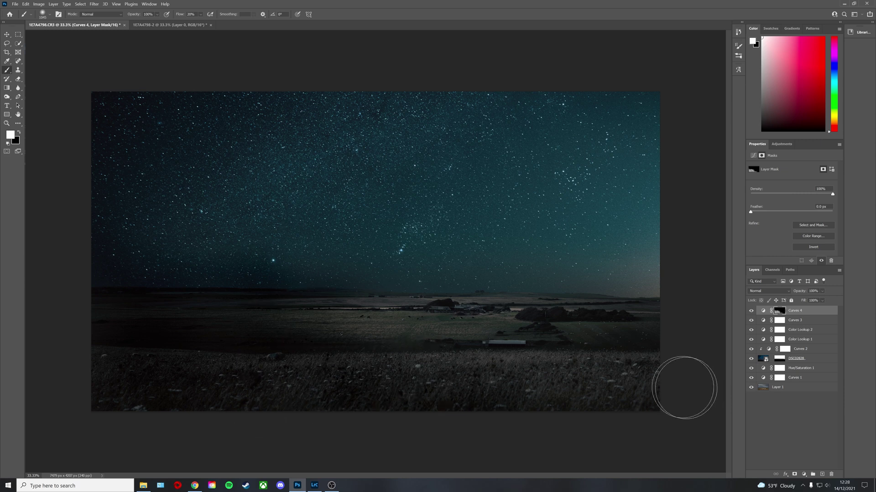
pyautogui.press('[')
pyautogui.press('[')
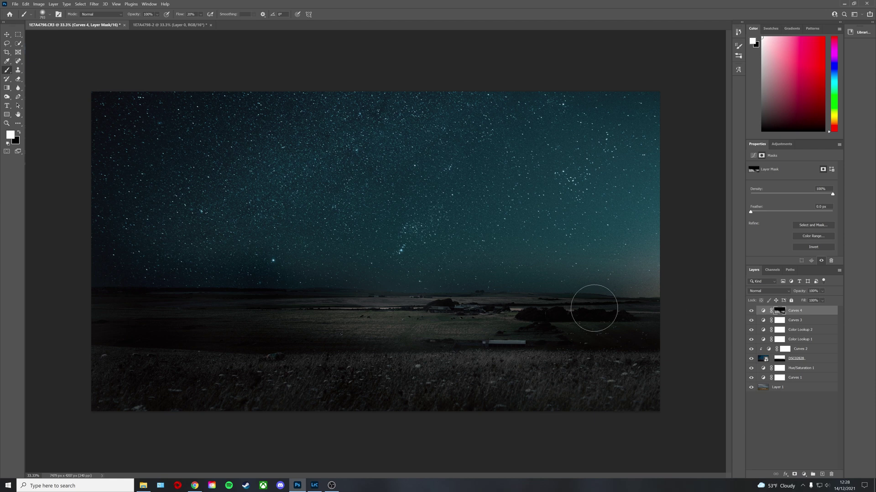
pyautogui.press(']')
pyautogui.press(']')
pyautogui.press(']')
pyautogui.press(']')
pyautogui.press(']')
pyautogui.press(']')
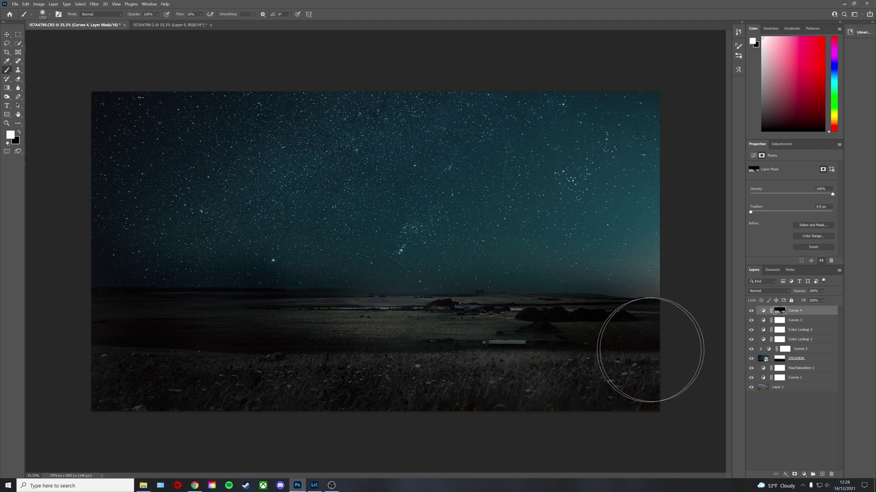
pyautogui.moveTo(566, 336); pyautogui.dragTo(319, 325)
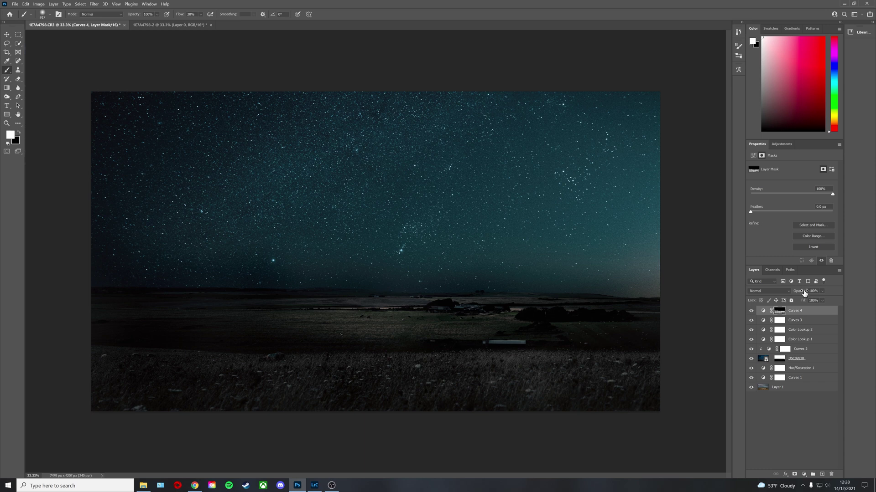
# - Lower Curves 4 to about 51% opacity, then view only the original Layer 1 photo
pyautogui.moveTo(805, 293); pyautogui.dragTo(802, 293)
pyautogui.click(750, 311)
pyautogui.click(750, 311)
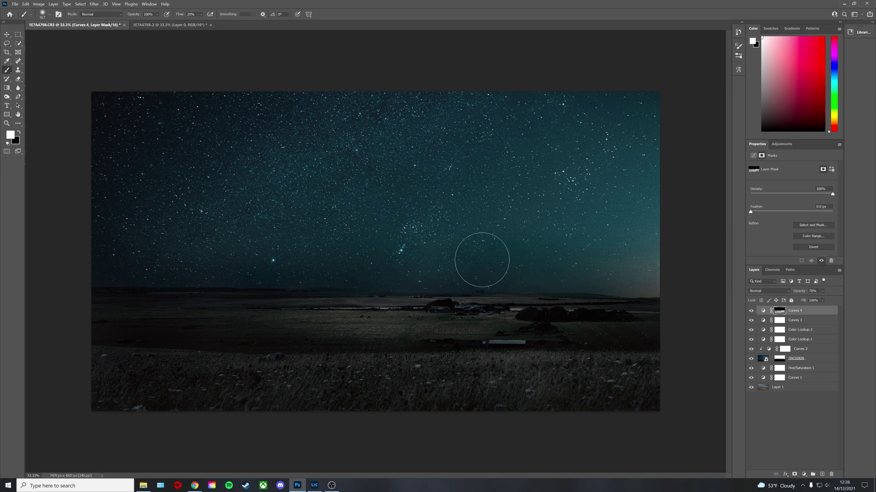
pyautogui.keyDown('alt'); pyautogui.rightClick(381, 254); pyautogui.keyUp('alt')
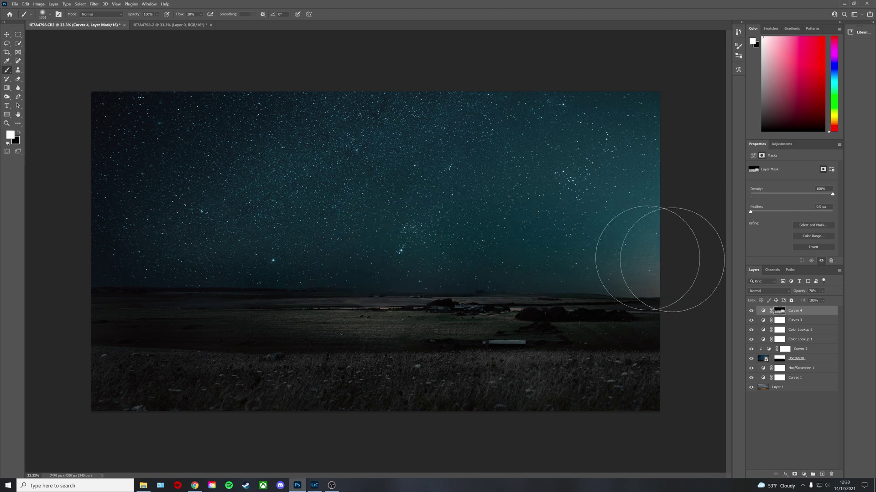
pyautogui.keyDown('alt'); pyautogui.rightClick(495, 377); pyautogui.keyUp('alt')
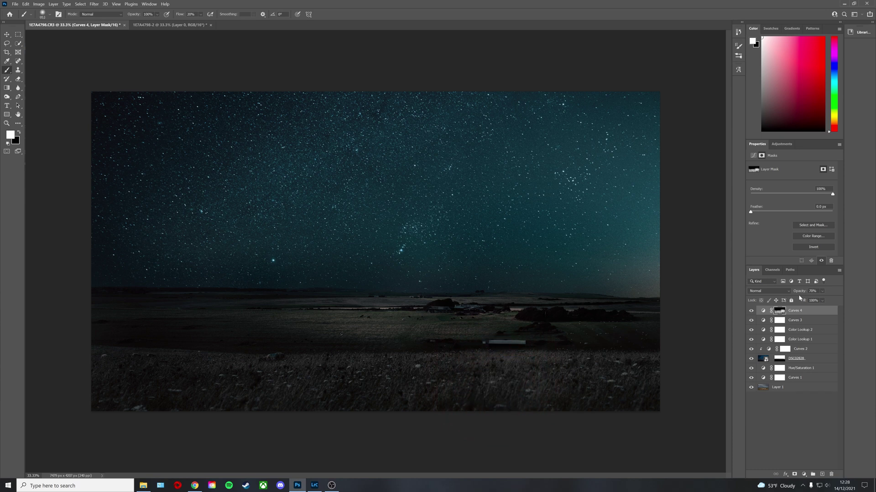
pyautogui.moveTo(800, 294); pyautogui.dragTo(797, 294)
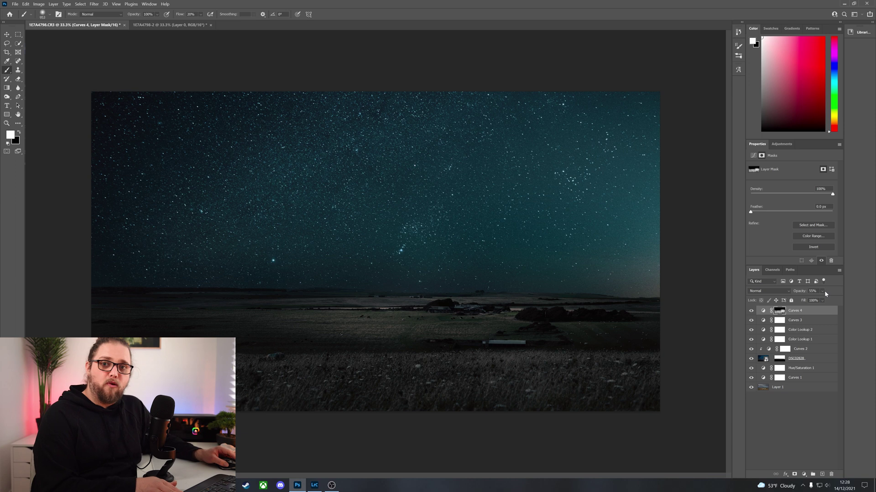
pyautogui.keyDown('alt'); pyautogui.click(750, 388); pyautogui.keyUp('alt')
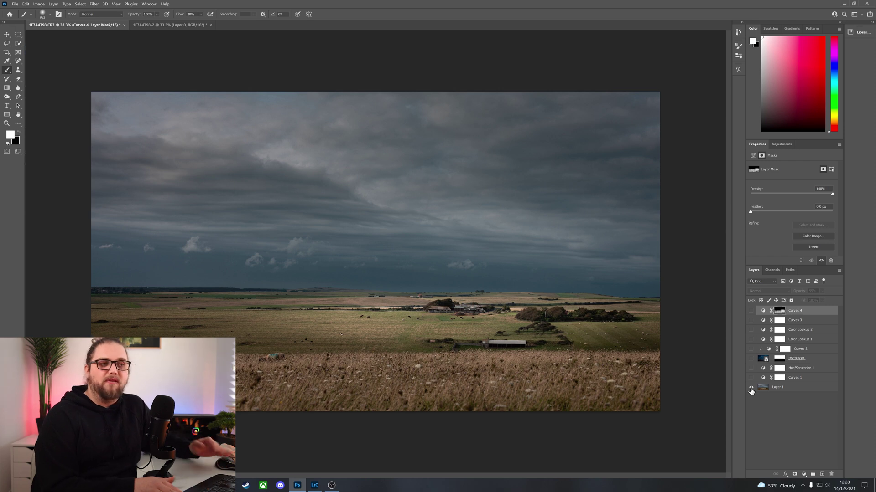
# - Make all layers visible again and deselect the Curves 4 layer
pyautogui.keyDown('alt'); pyautogui.click(751, 388); pyautogui.keyUp('alt')
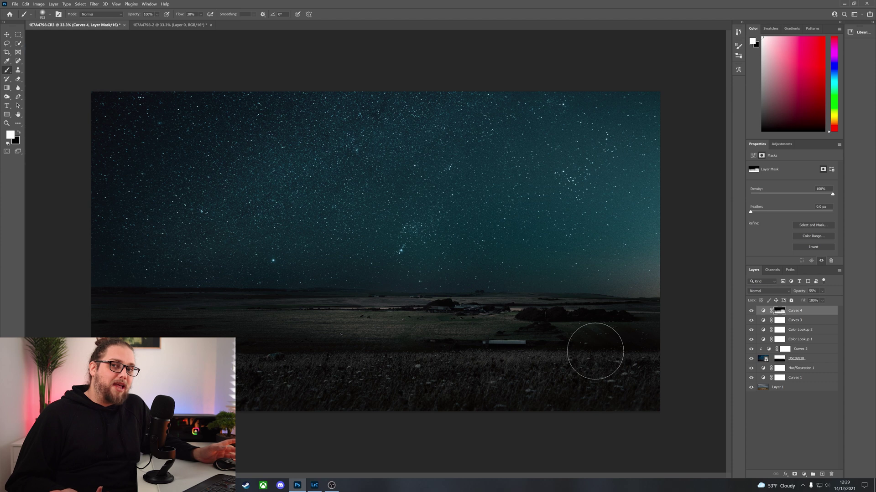
pyautogui.click(812, 400)
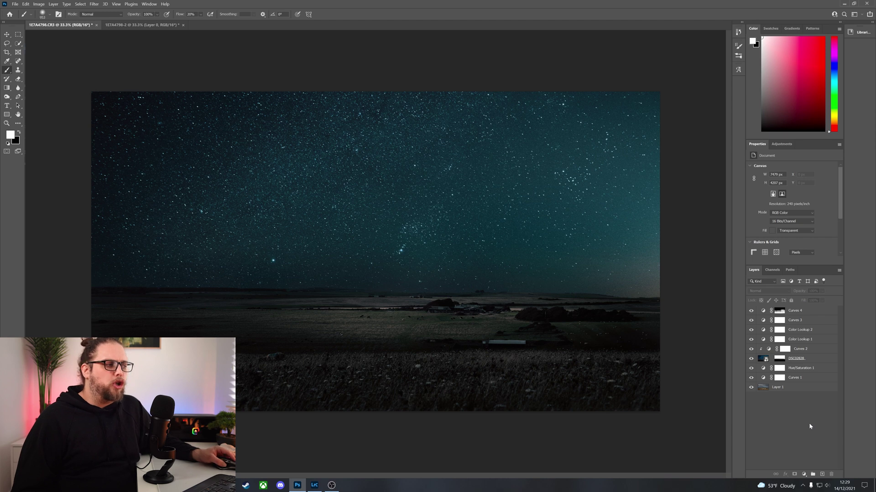
# - Add a Color Lookup adjustment layer using the TealOrangePlusContrast.3DL look
pyautogui.click(804, 474)
pyautogui.click(819, 438)
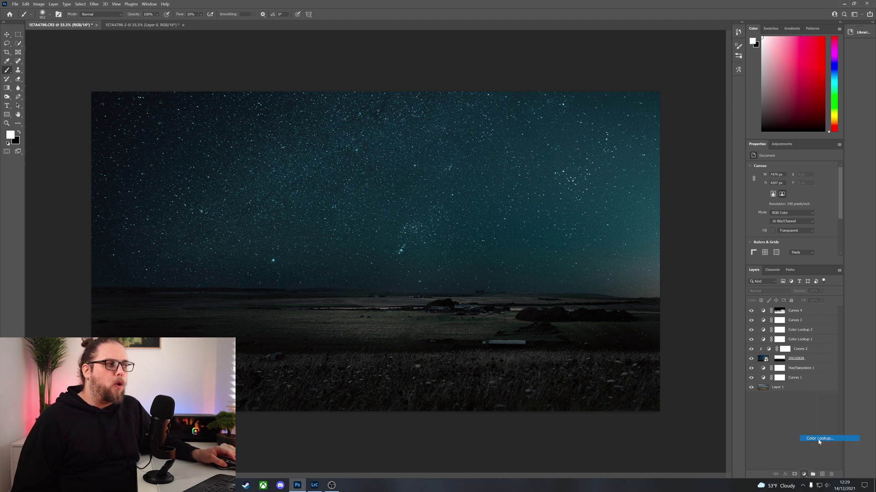
pyautogui.click(803, 167)
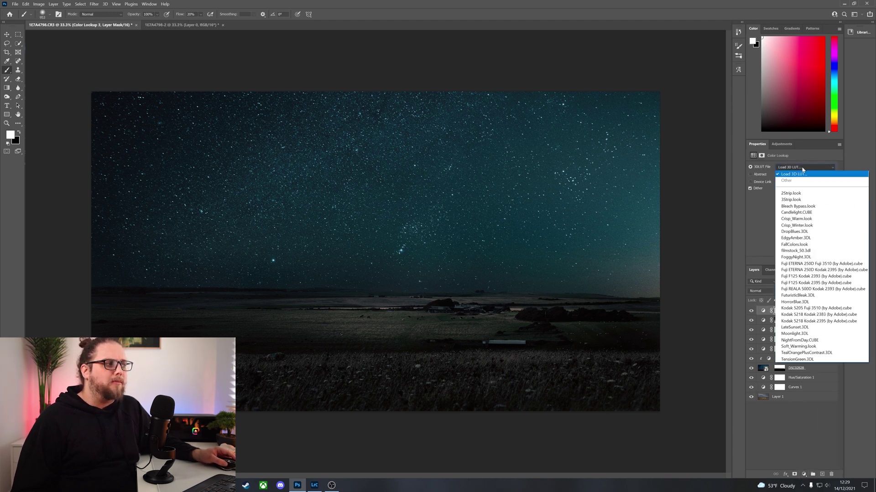
pyautogui.click(820, 354)
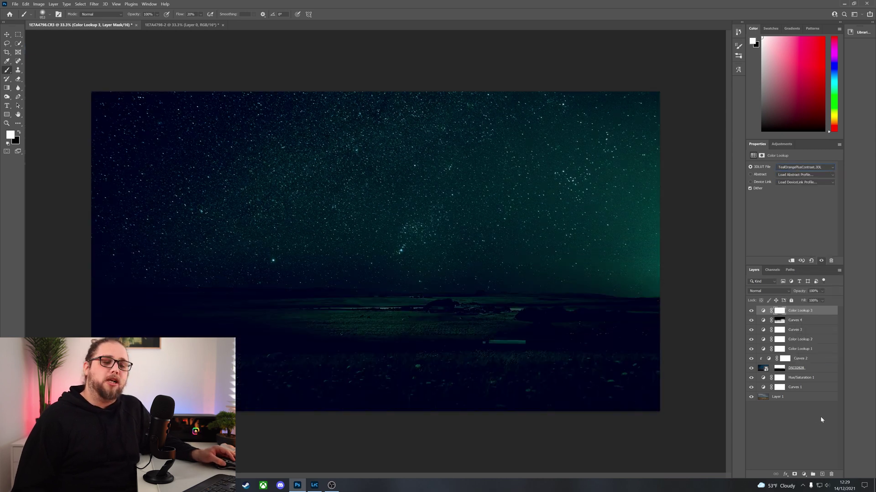
# - Reduce Color Lookup 3's opacity to about 17% and compare it on and off
pyautogui.moveTo(801, 294); pyautogui.dragTo(773, 292)
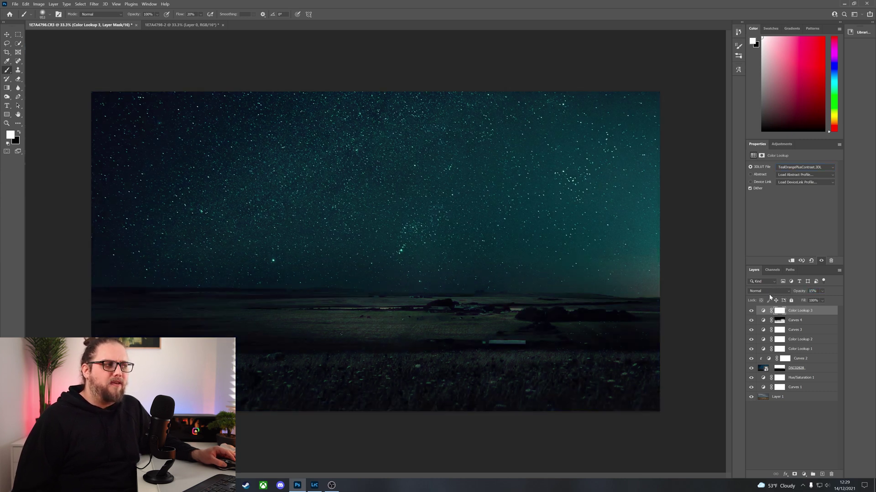
pyautogui.click(750, 311)
pyautogui.click(750, 311)
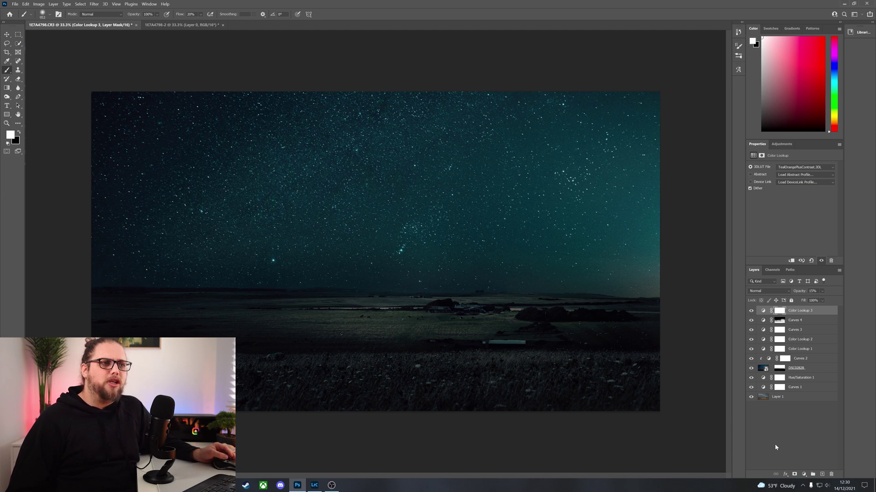
pyautogui.click(805, 475)
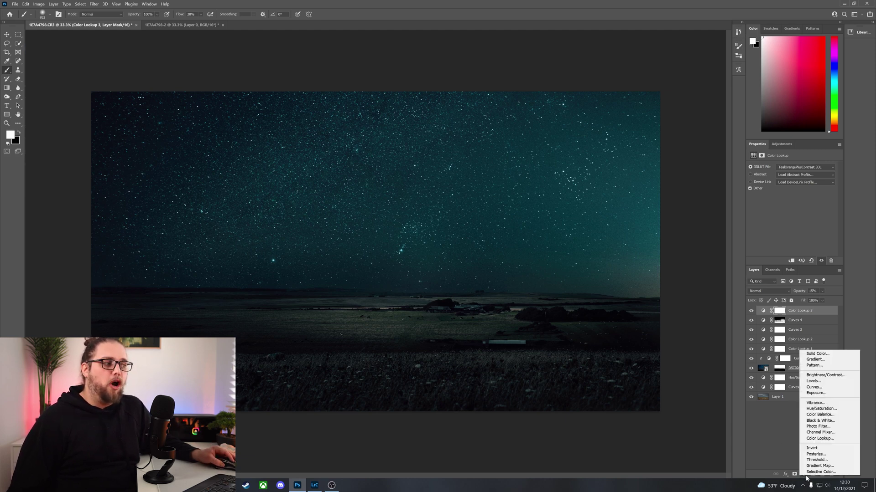
pyautogui.click(814, 387)
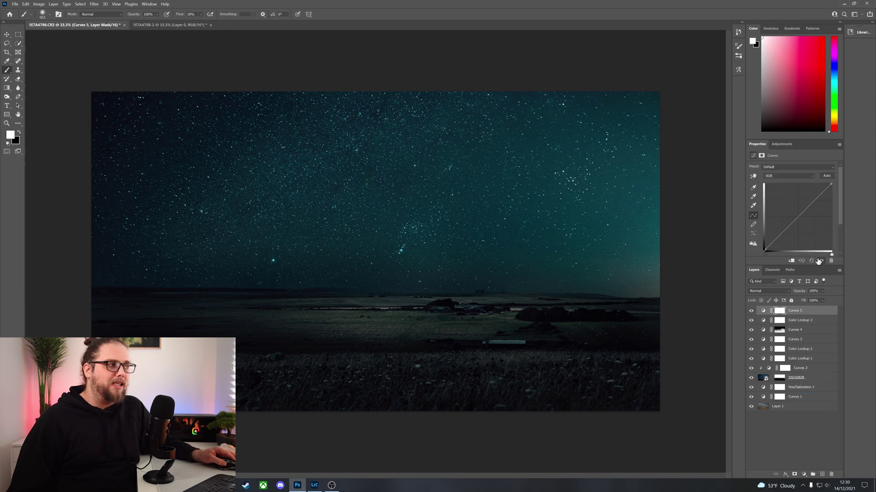
pyautogui.moveTo(793, 222); pyautogui.dragTo(794, 215)
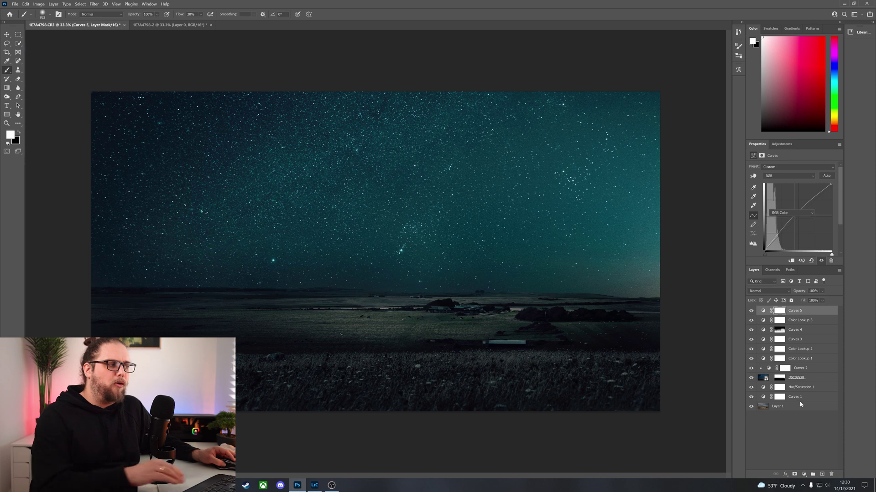
pyautogui.keyDown('ctrl'); pyautogui.click(764, 312); pyautogui.keyUp('ctrl')
pyautogui.click(763, 312)
pyautogui.press('Delete')
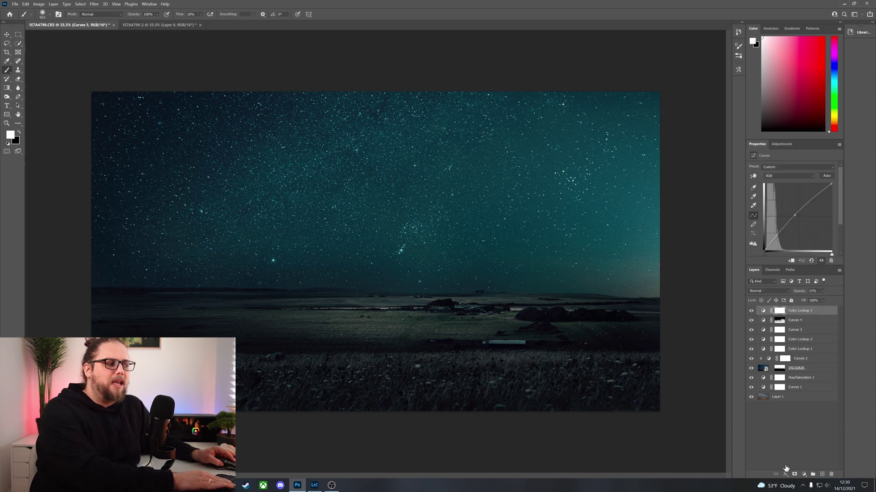
pyautogui.click(804, 474)
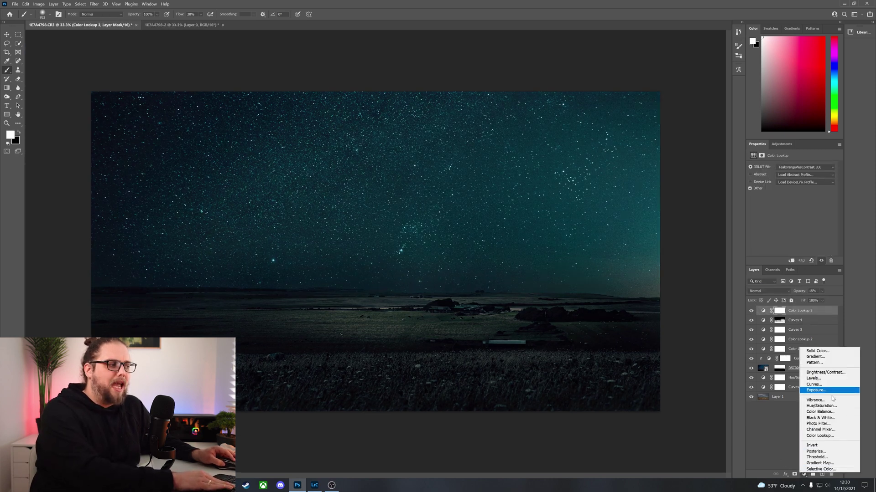
pyautogui.click(828, 390)
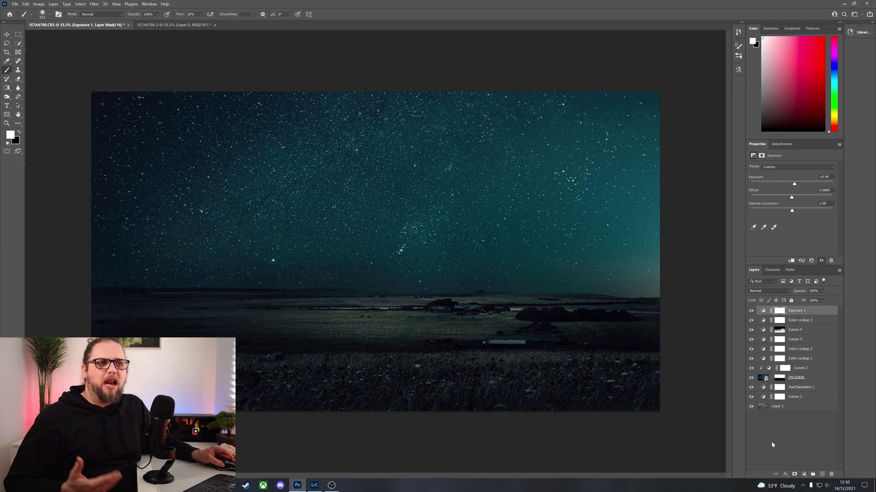
pyautogui.press('Delete')
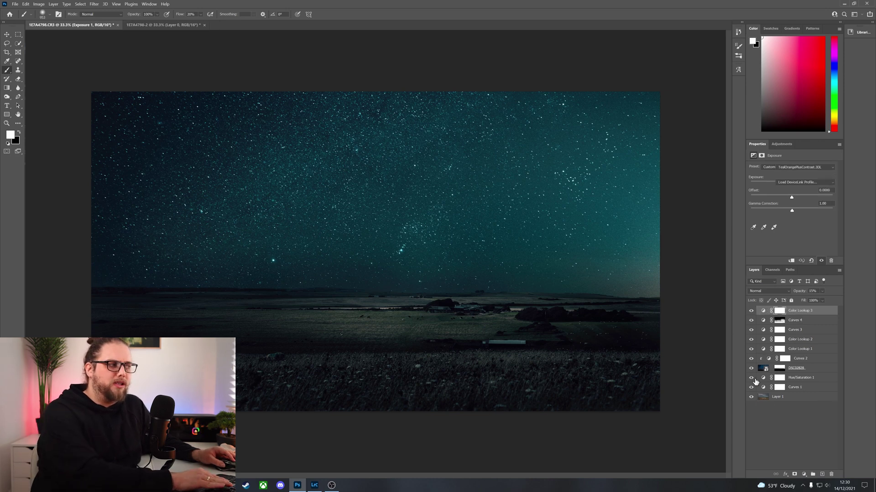
pyautogui.click(783, 448)
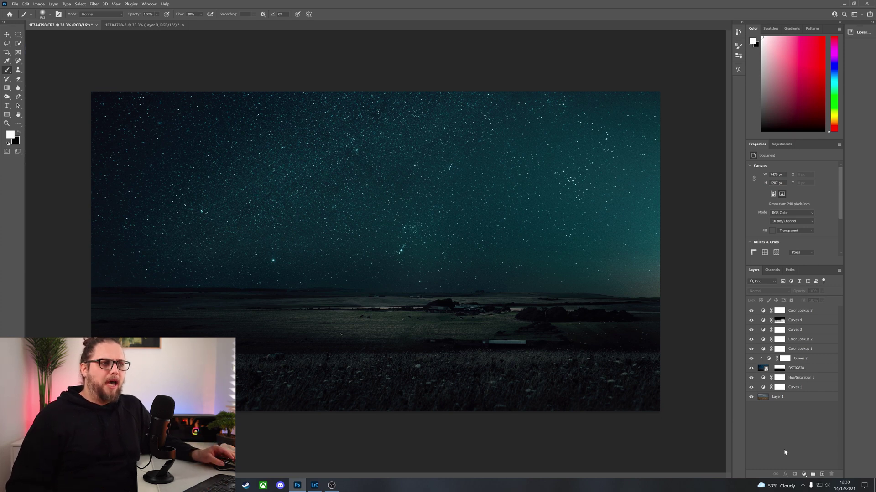
# - Add a Hue/Saturation 2 layer with a saturation shift of about 42 and slight hue changes, then compare against the original photo
pyautogui.click(803, 475)
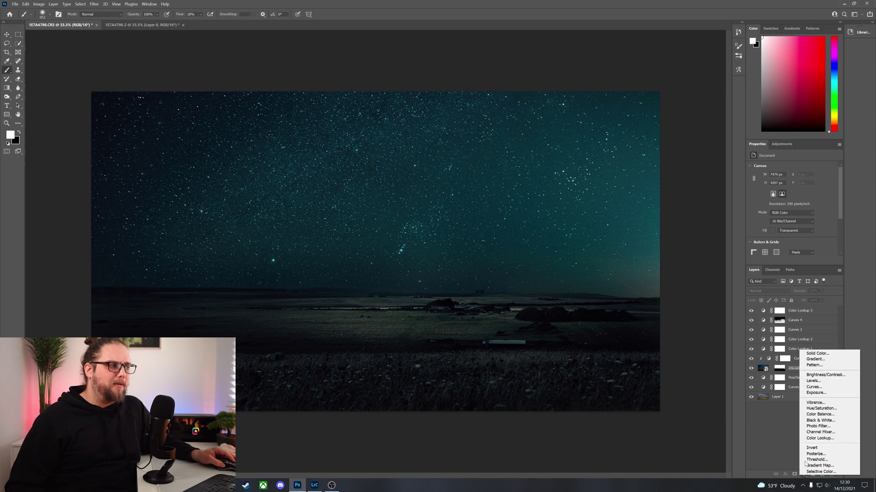
pyautogui.click(821, 409)
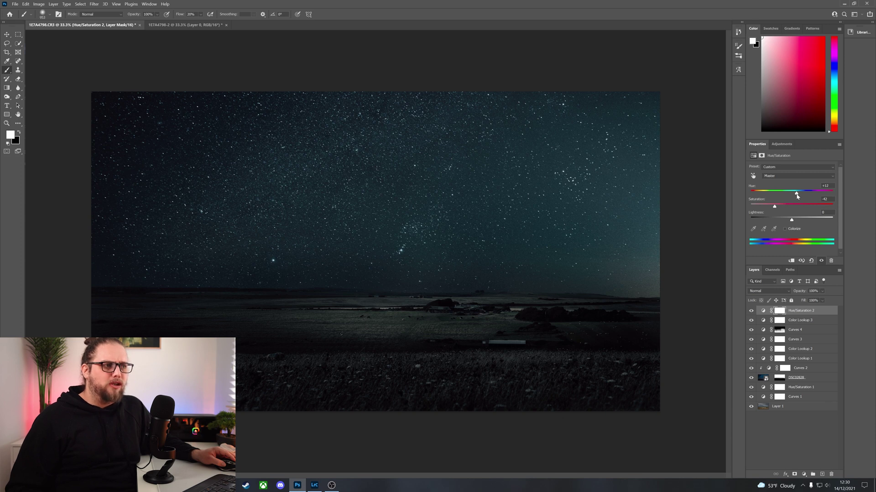
pyautogui.moveTo(792, 223); pyautogui.dragTo(792, 223)
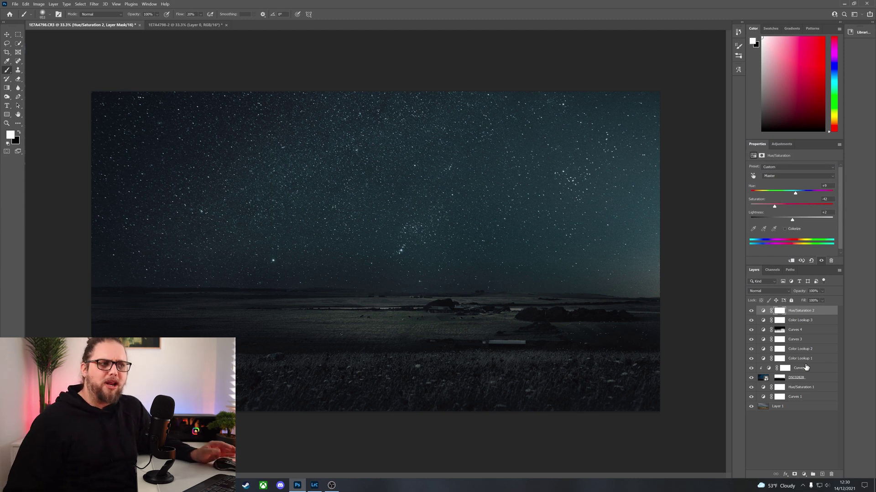
pyautogui.keyDown('alt'); pyautogui.click(751, 407); pyautogui.keyUp('alt')
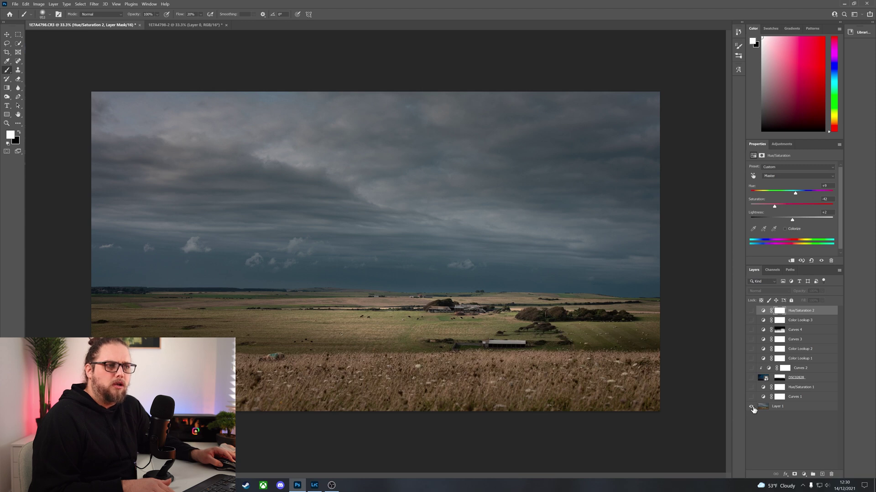
pyautogui.keyDown('alt'); pyautogui.click(751, 407); pyautogui.keyUp('alt')
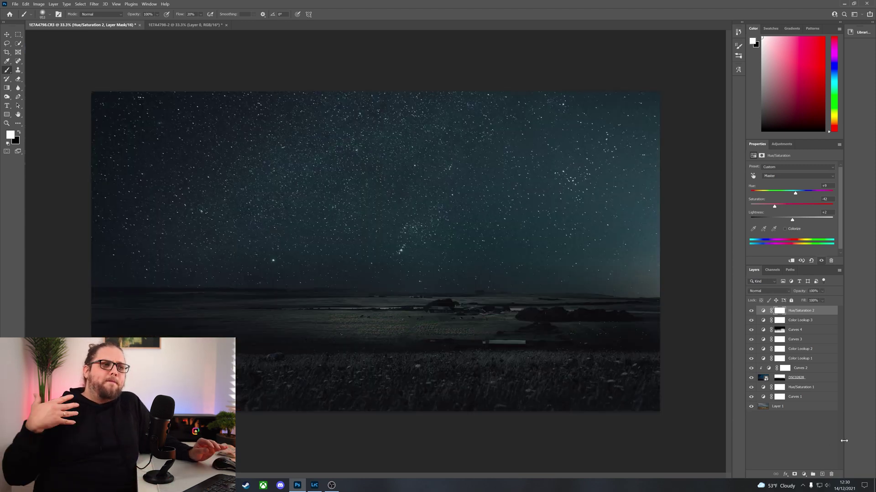